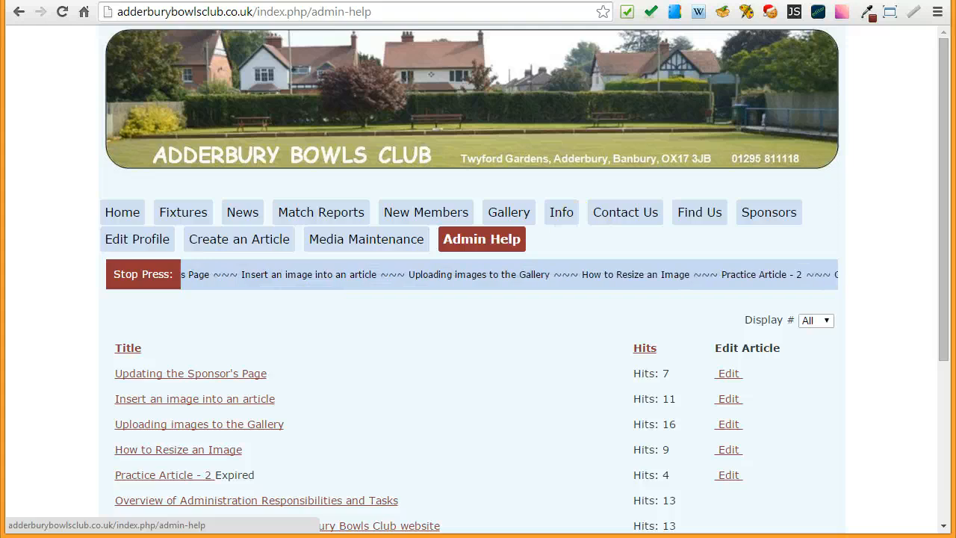
- View the outline slide for the Article Title Slider and return to the Admin Help page in the browser
drag(955, 2, 566, 0)
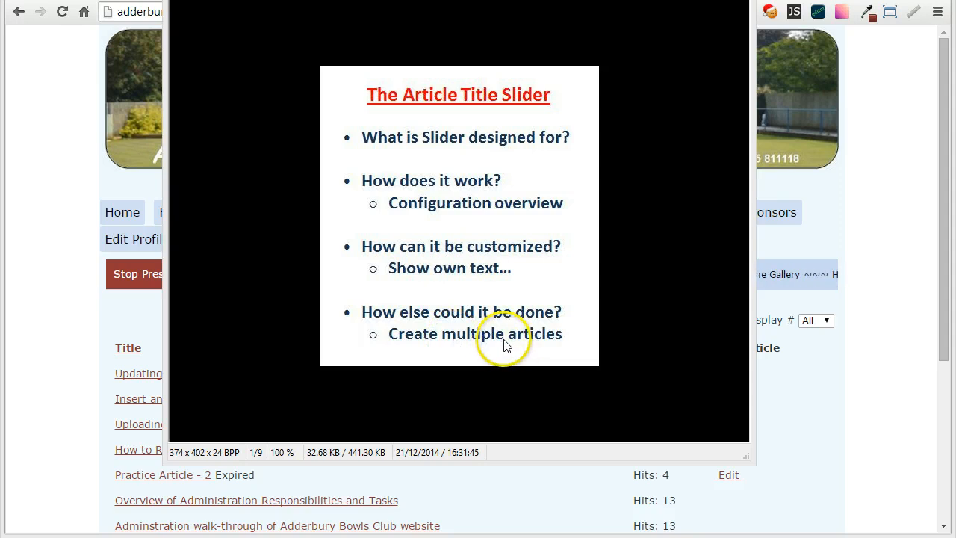
drag(478, 0, 955, 1)
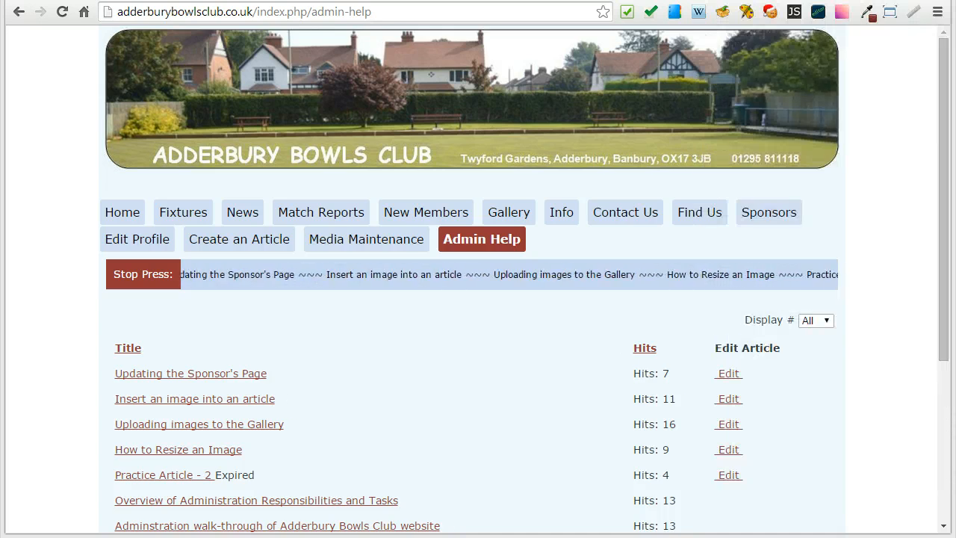
key(alt+Tab)
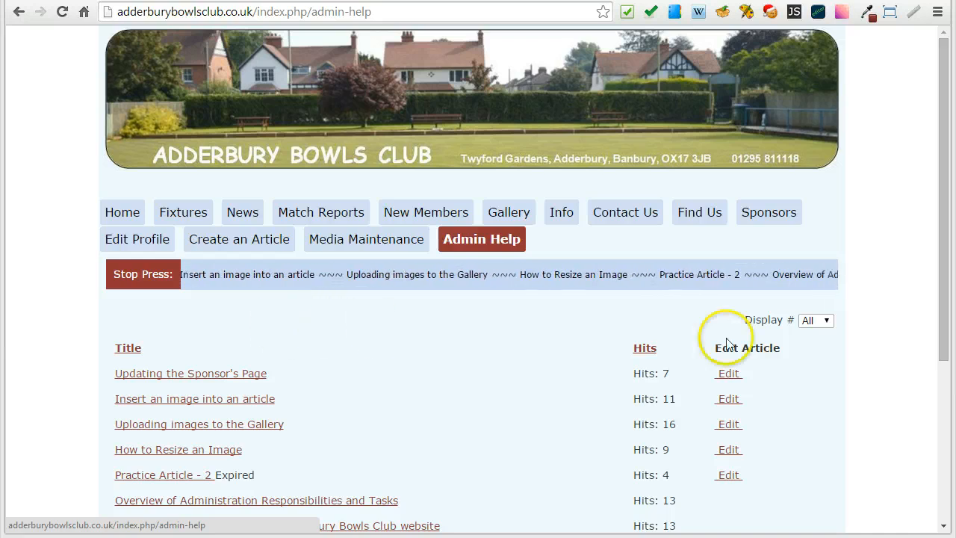
- Reload the Admin Help page and compare its article list with the titles scrolling in the Stop Press ticker
drag(941, 203, 948, 299)
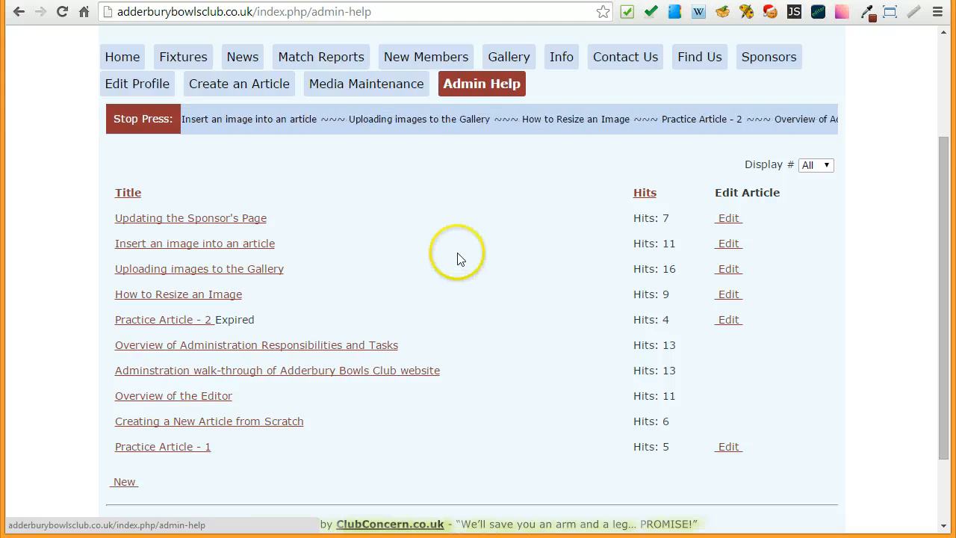
click(476, 85)
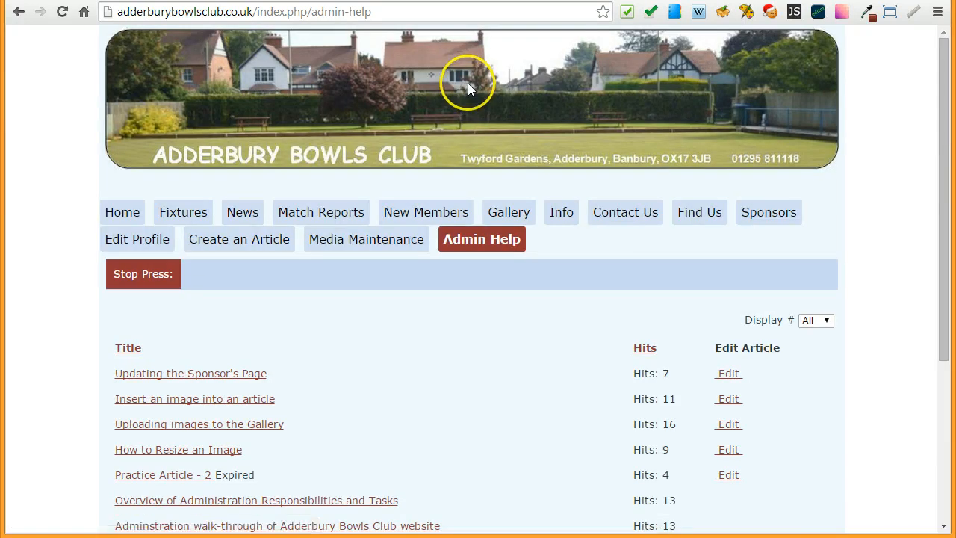
scroll(48, 284, down, 3)
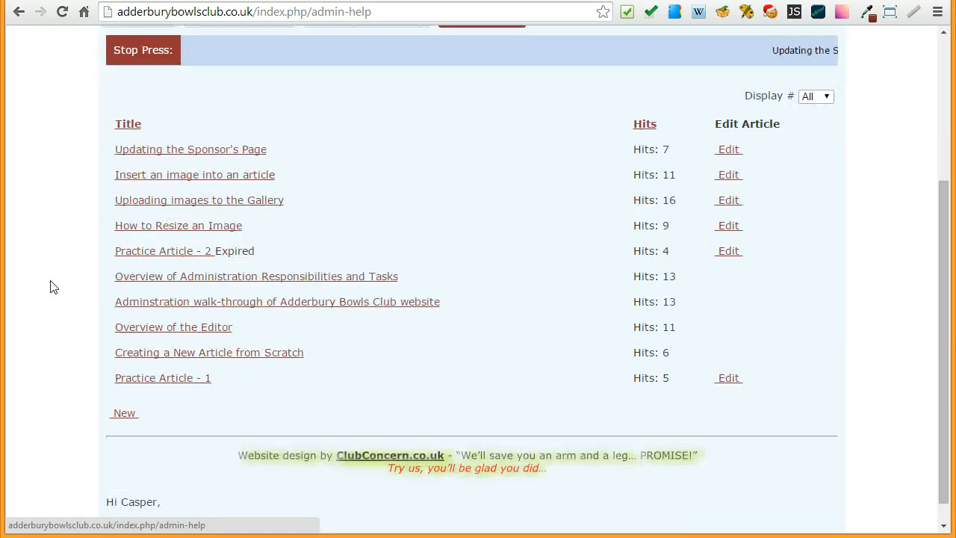
scroll(51, 285, up, 1)
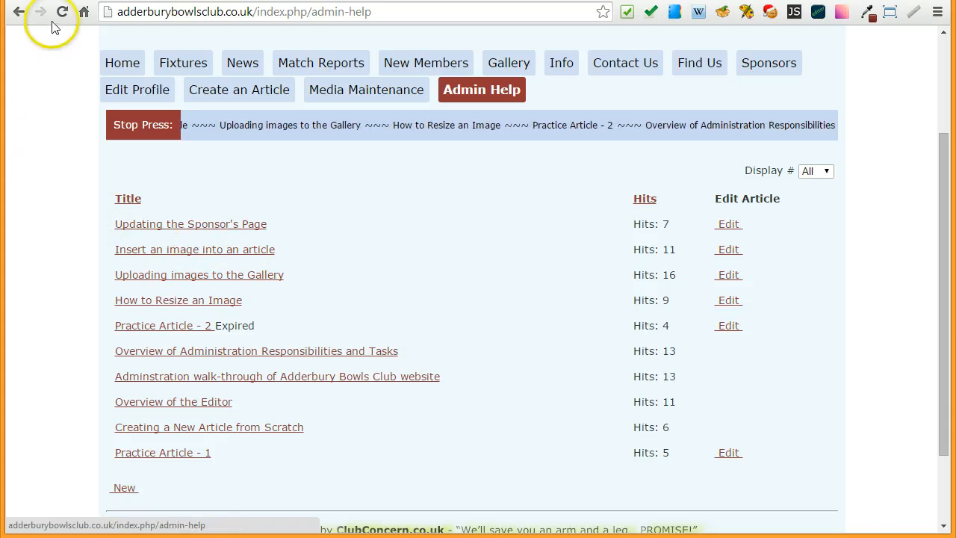
- Switch to the Joomla administrator and open the CS Content Marquee module from the Module Manager
click(85, 0)
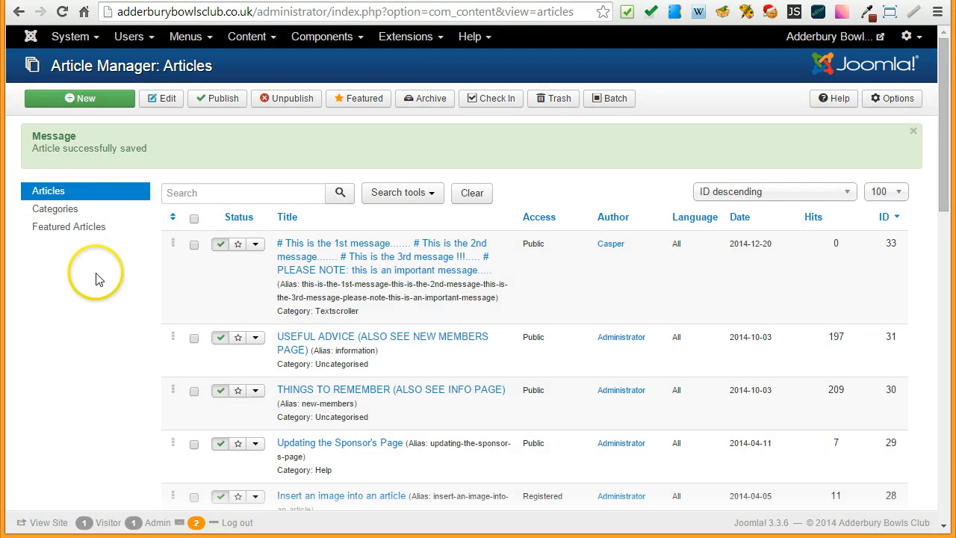
scroll(96, 269, down, 3)
scroll(101, 246, up, 3)
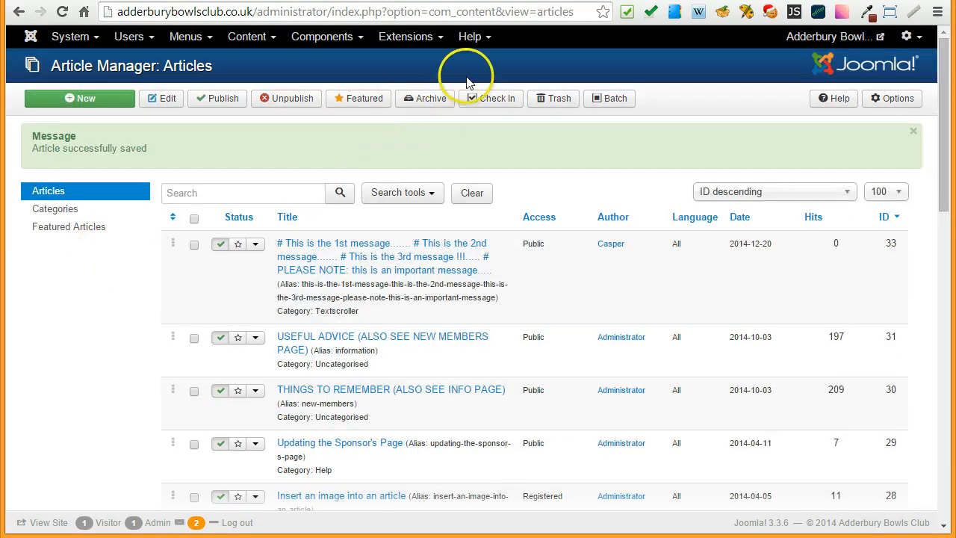
click(418, 38)
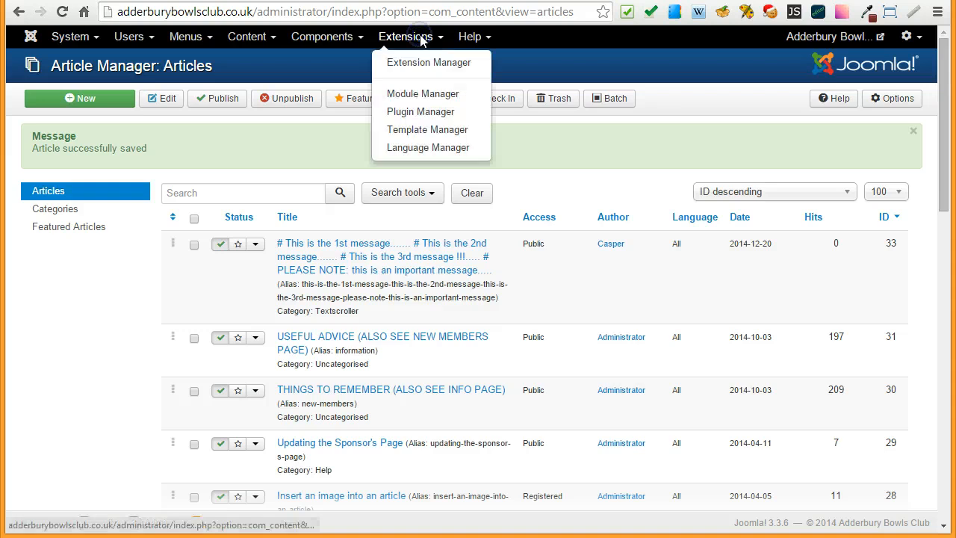
click(408, 95)
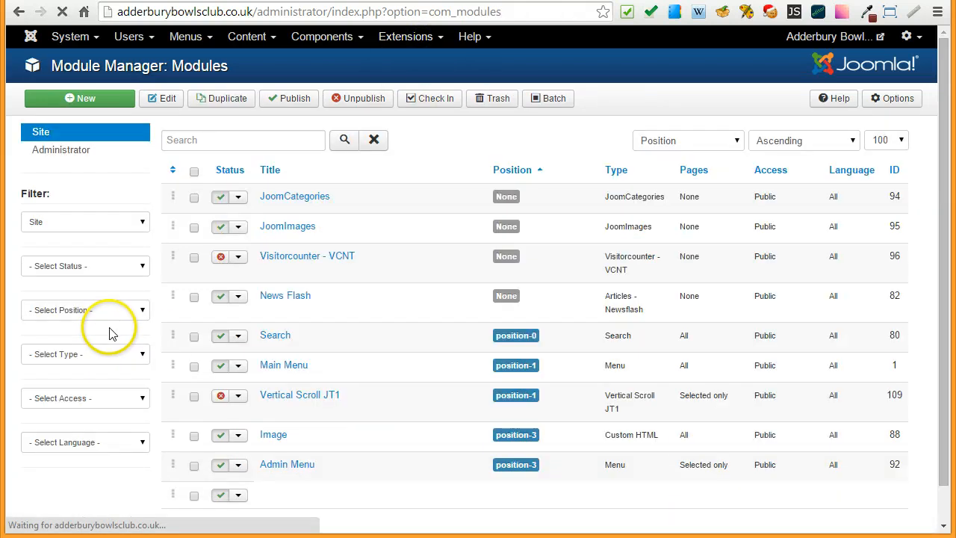
scroll(403, 357, down, 5)
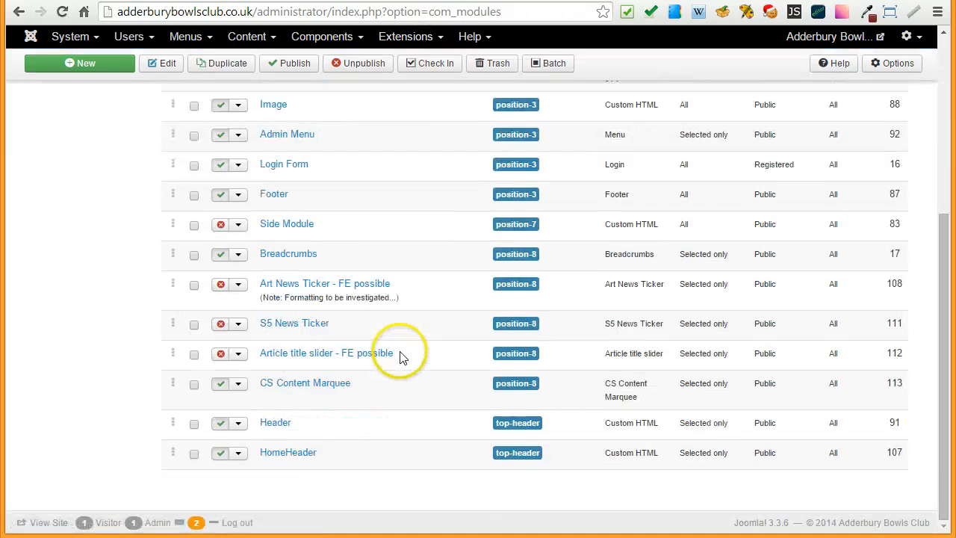
click(303, 389)
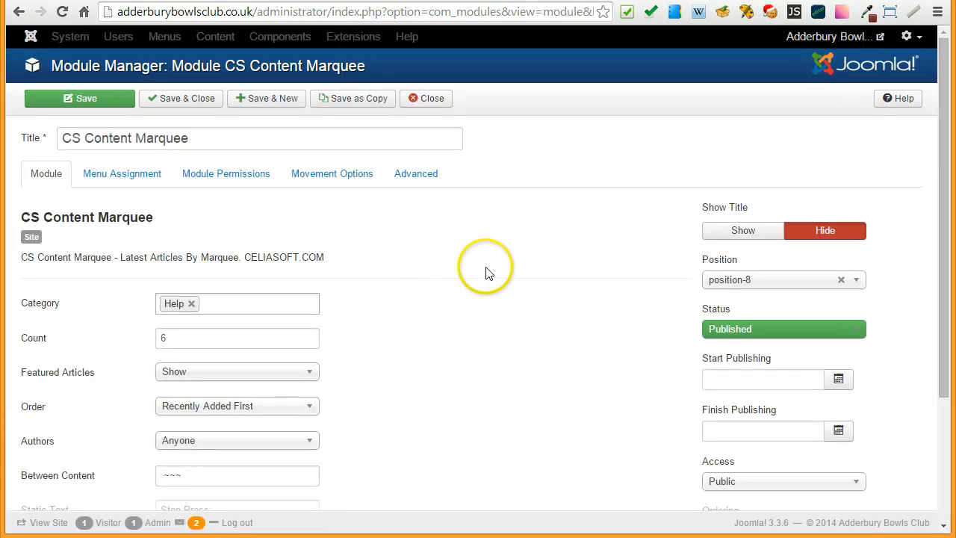
- Examine the marquee module's available categories and its Count setting
scroll(485, 273, down, 3)
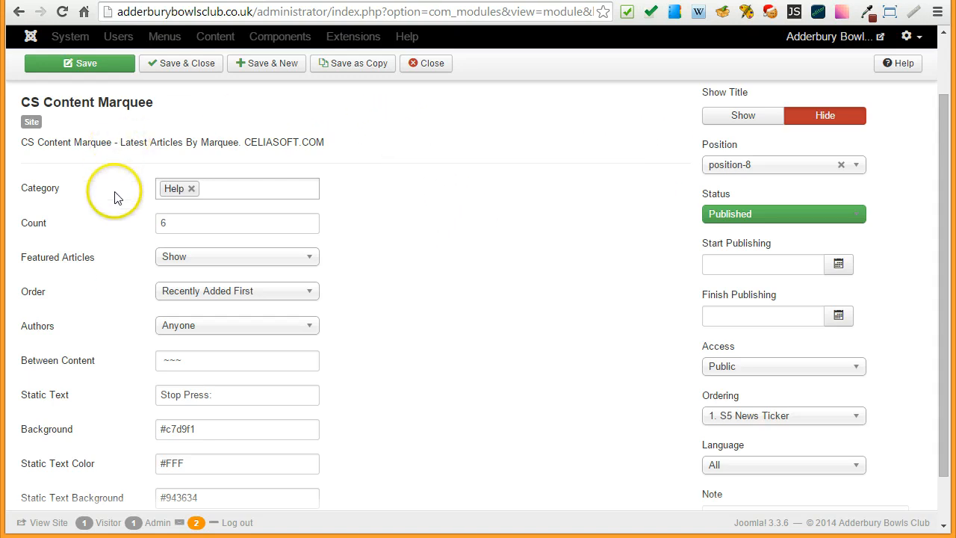
mouse_move(34, 193)
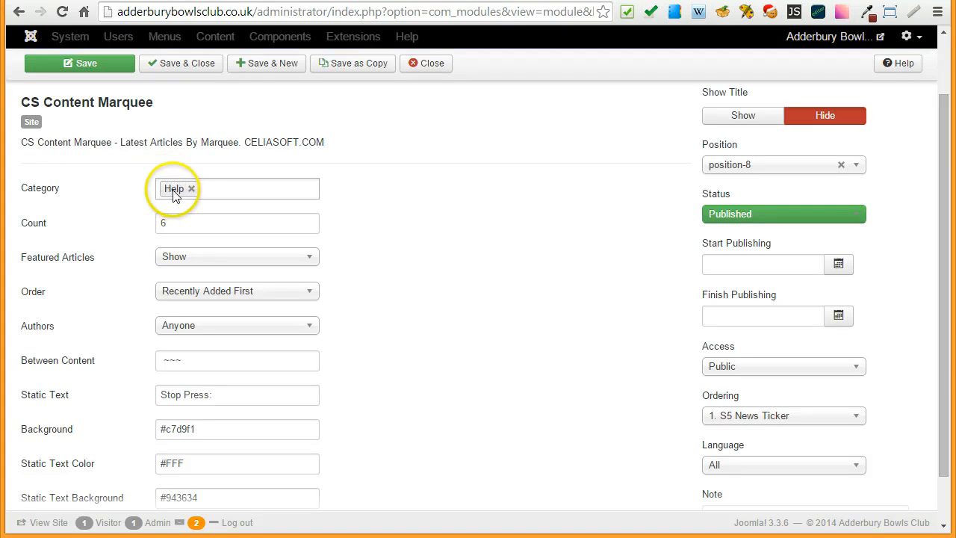
click(303, 189)
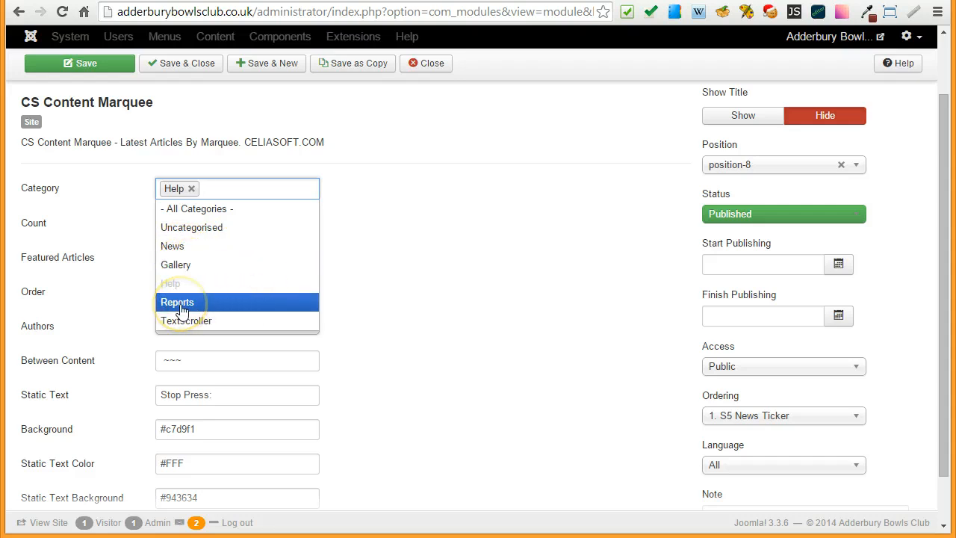
click(380, 227)
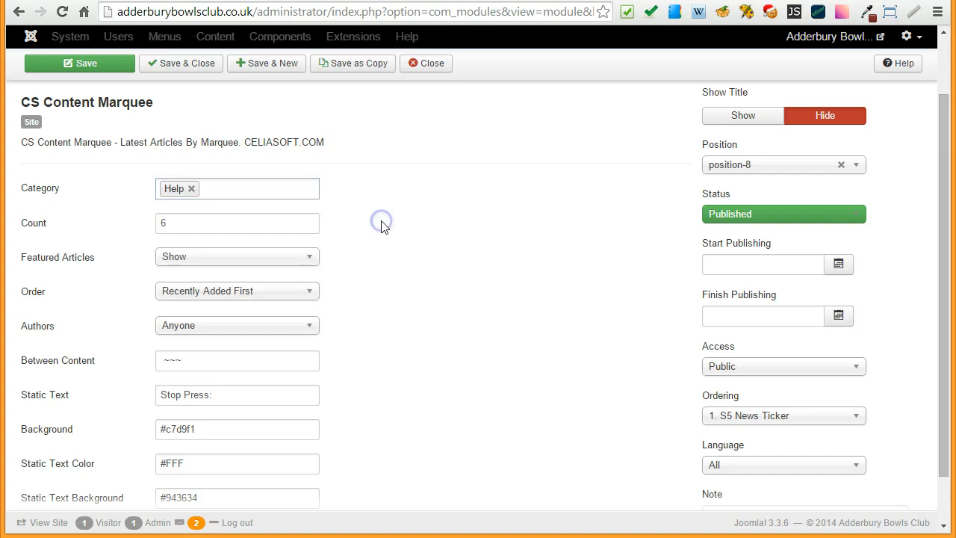
click(177, 222)
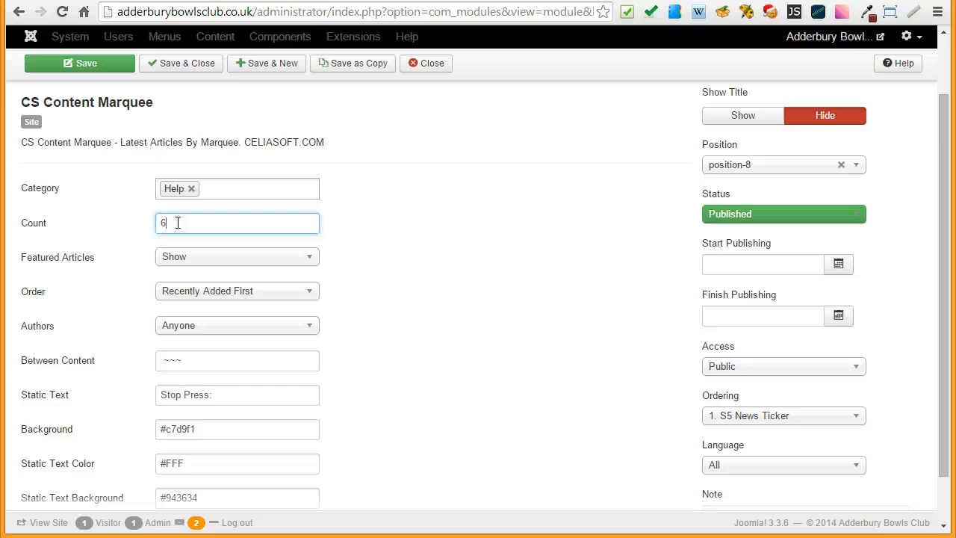
double_click(191, 220)
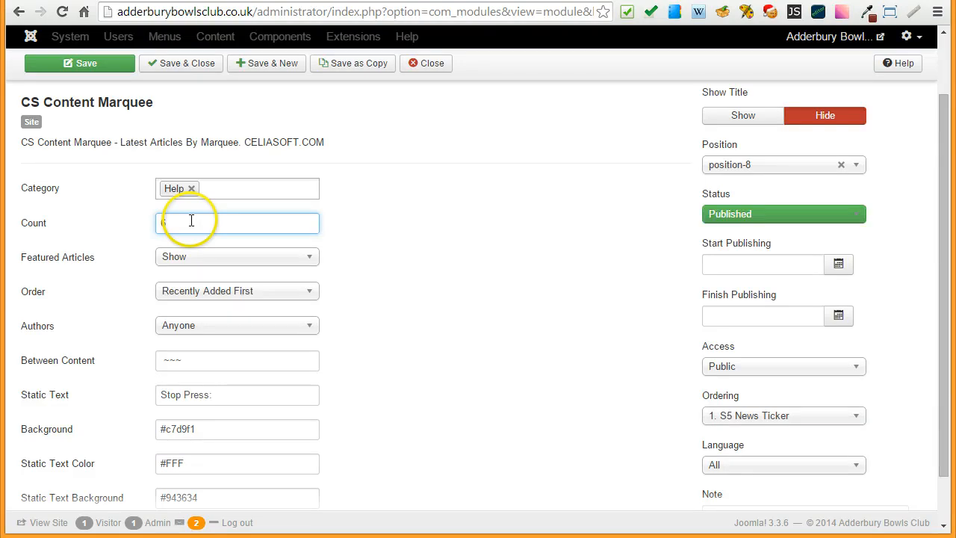
mouse_move(75, 264)
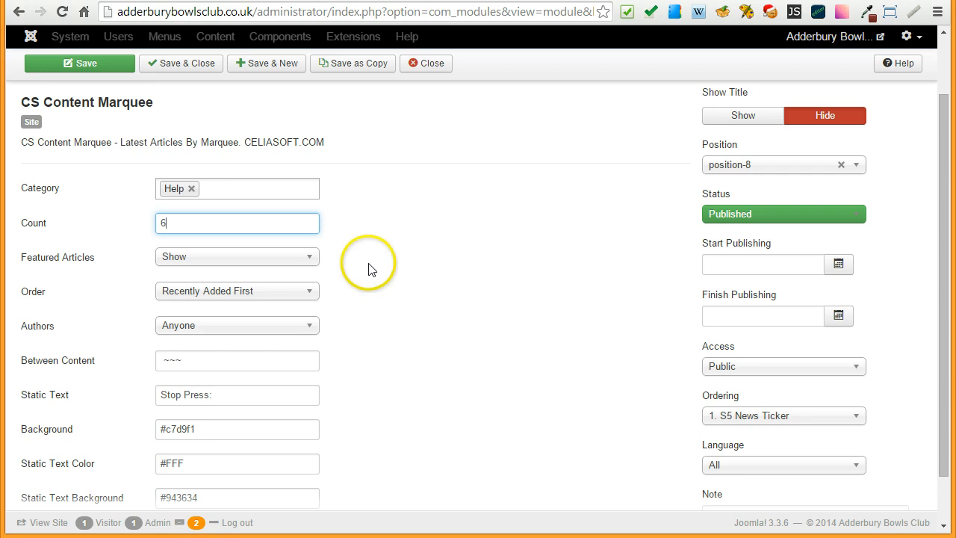
- Set the marquee module's Featured Articles option to Hide and review the settings below it
click(309, 257)
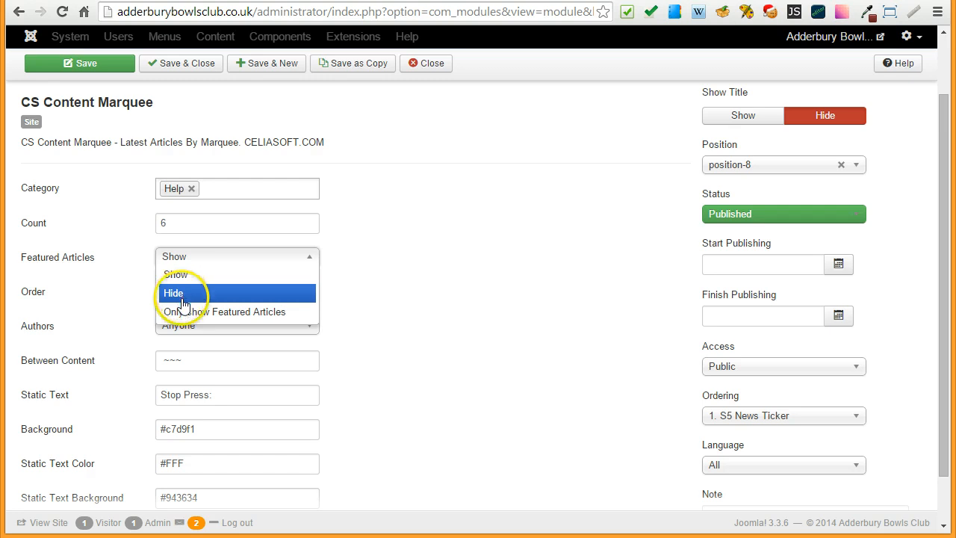
click(183, 293)
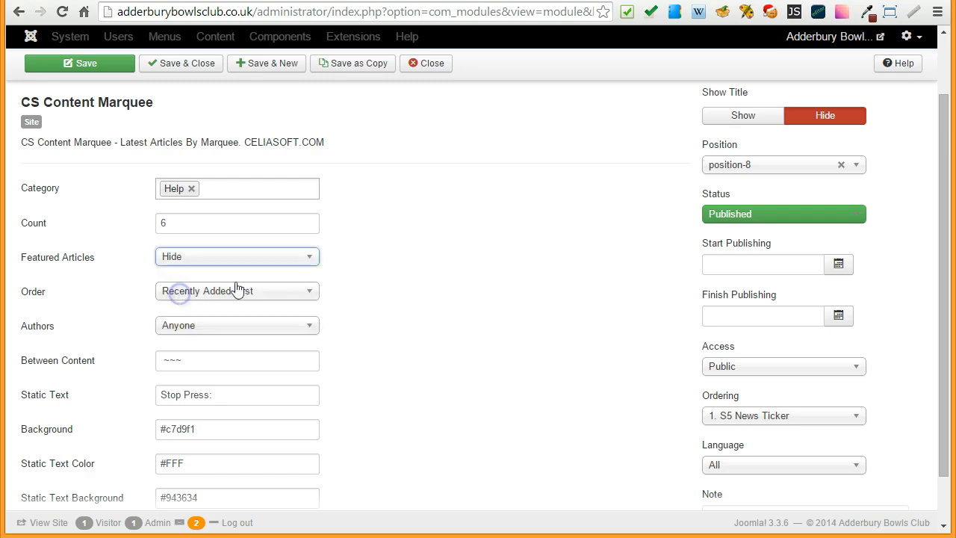
click(403, 261)
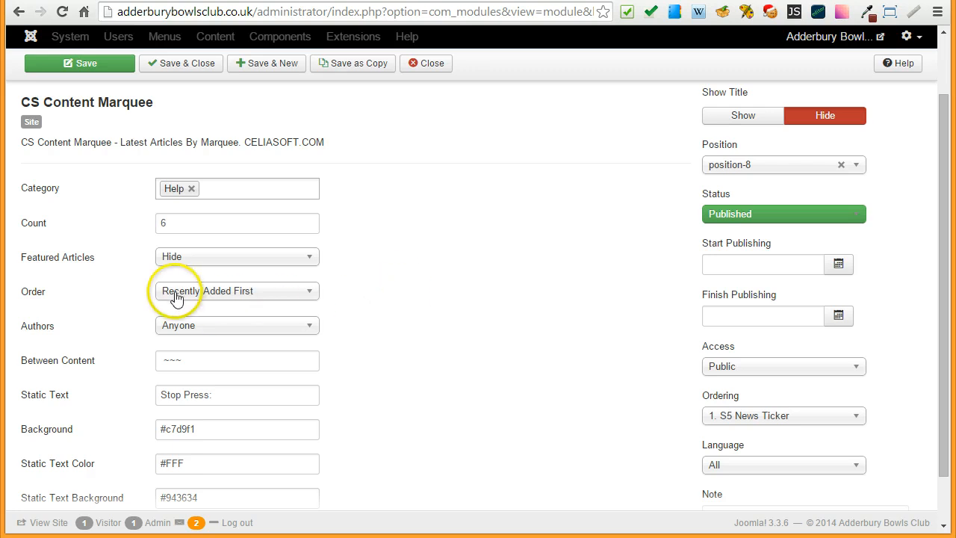
mouse_move(32, 298)
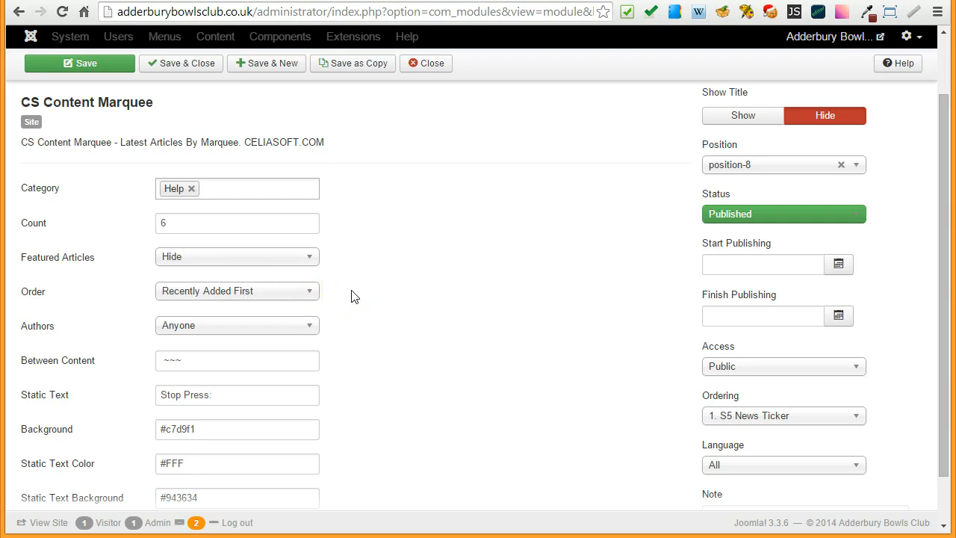
scroll(355, 296, down, 2)
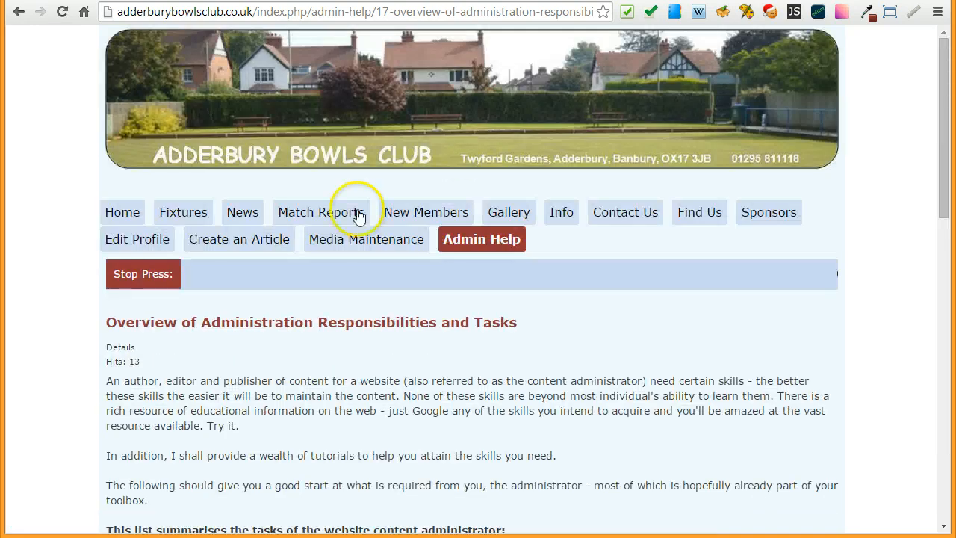
- Look through the Overview of Administration Responsibilities and Tasks article on the website and return to the Admin Help list
scroll(68, 262, down, 3)
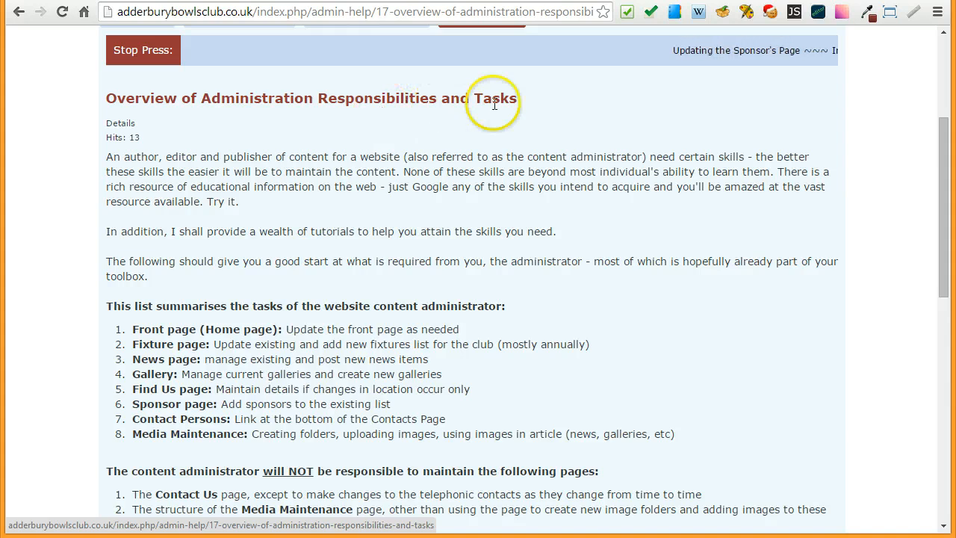
scroll(82, 165, up, 1)
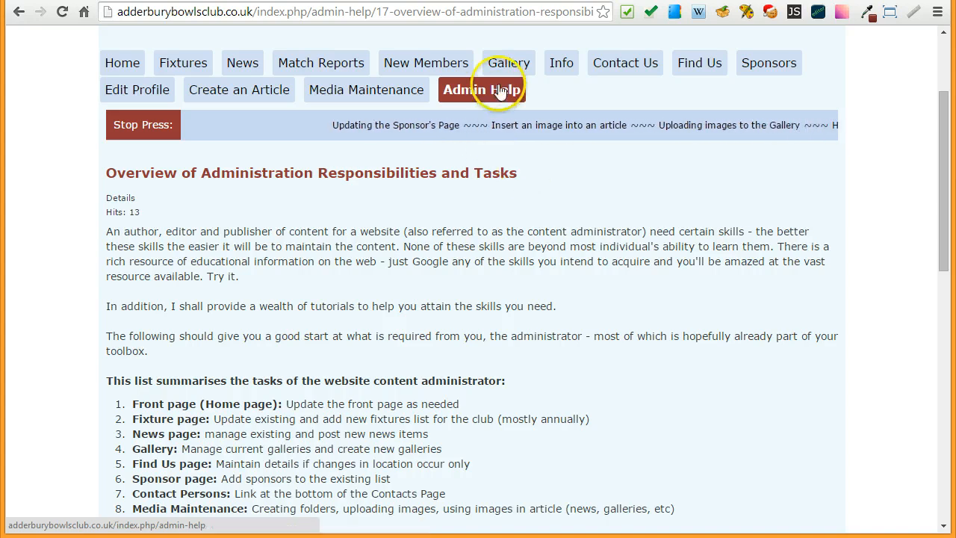
click(469, 91)
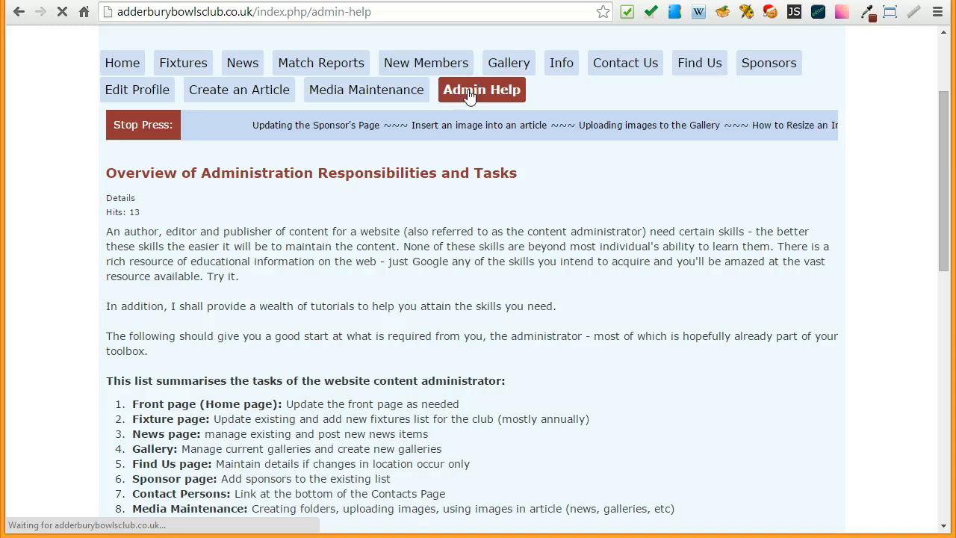
scroll(60, 192, down, 2)
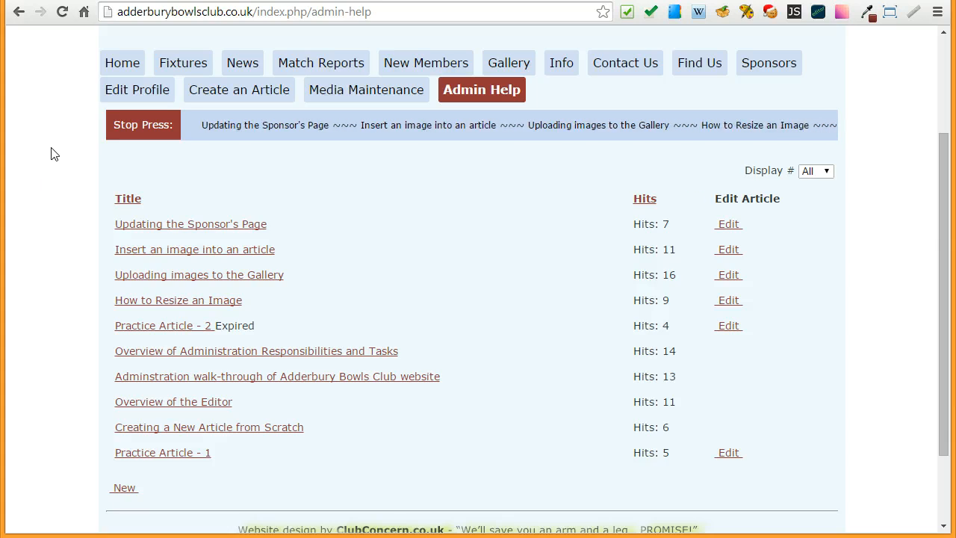
- Return to the CS Content Marquee module's settings and examine which menu pages it is assigned to
click(76, 1)
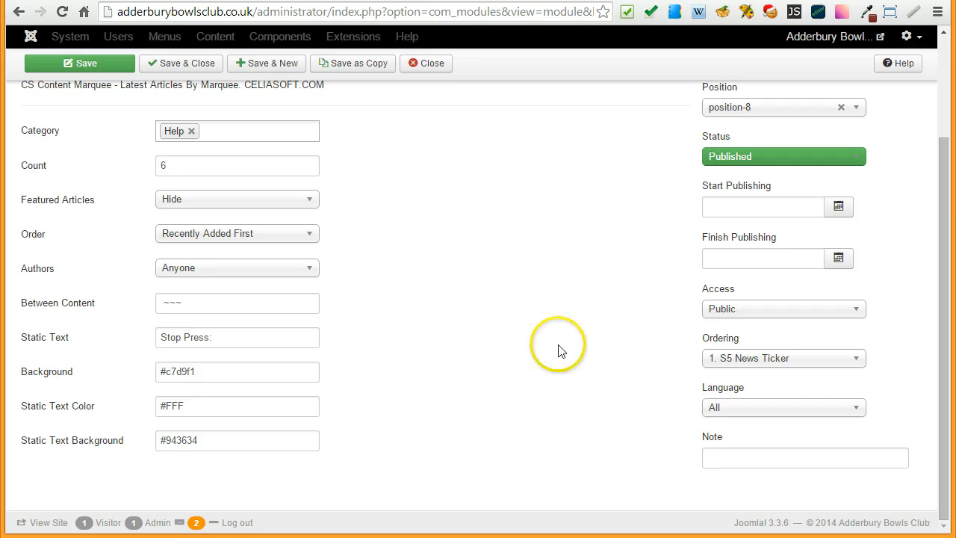
scroll(560, 350, up, 1)
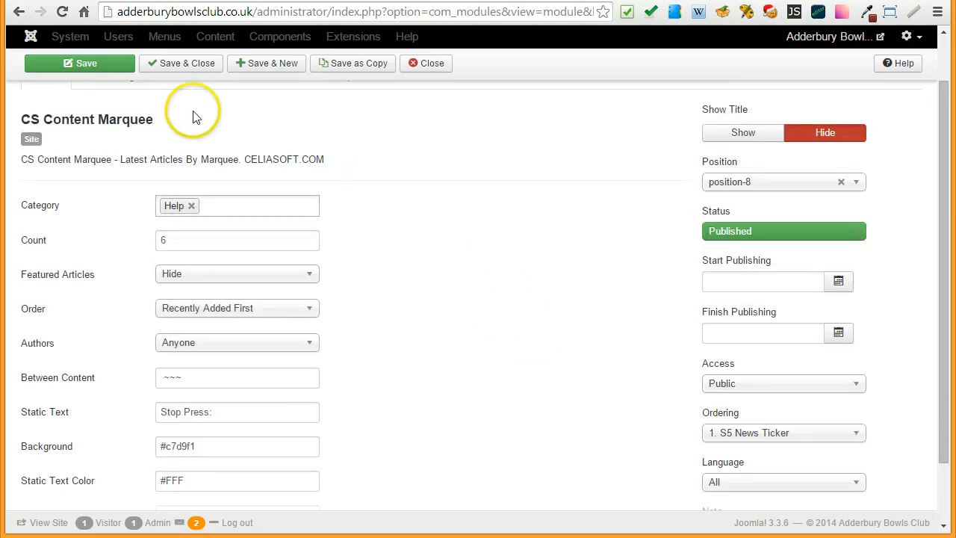
scroll(398, 143, up, 2)
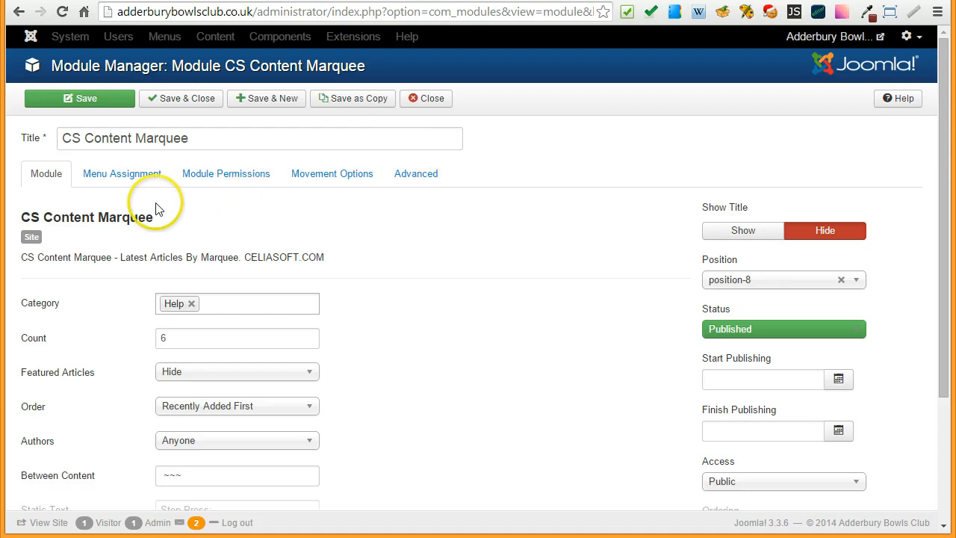
click(124, 179)
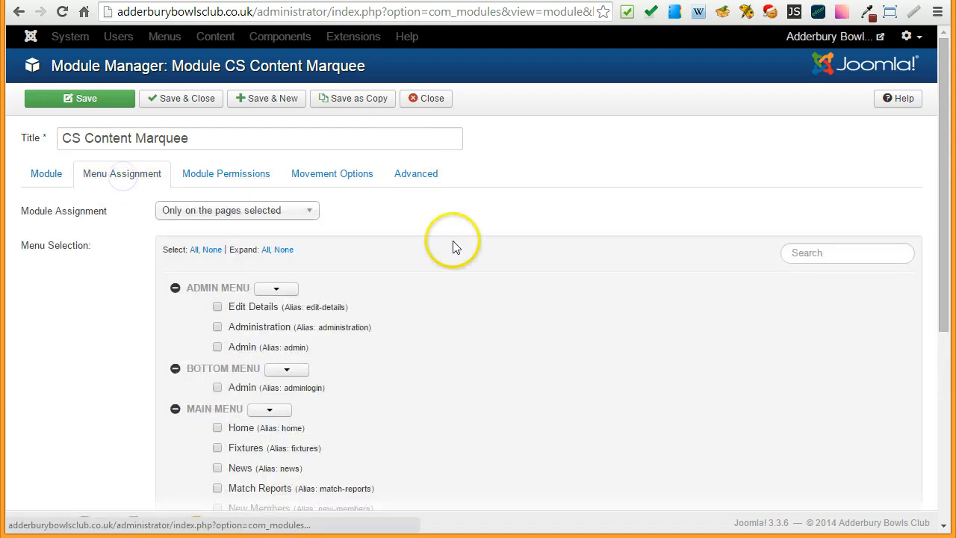
scroll(521, 263, down, 2)
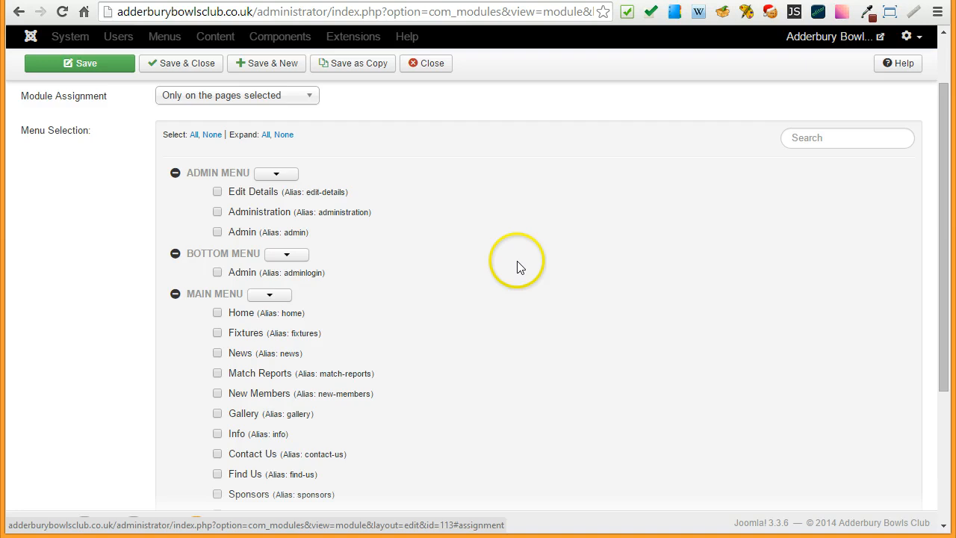
scroll(521, 263, down, 1)
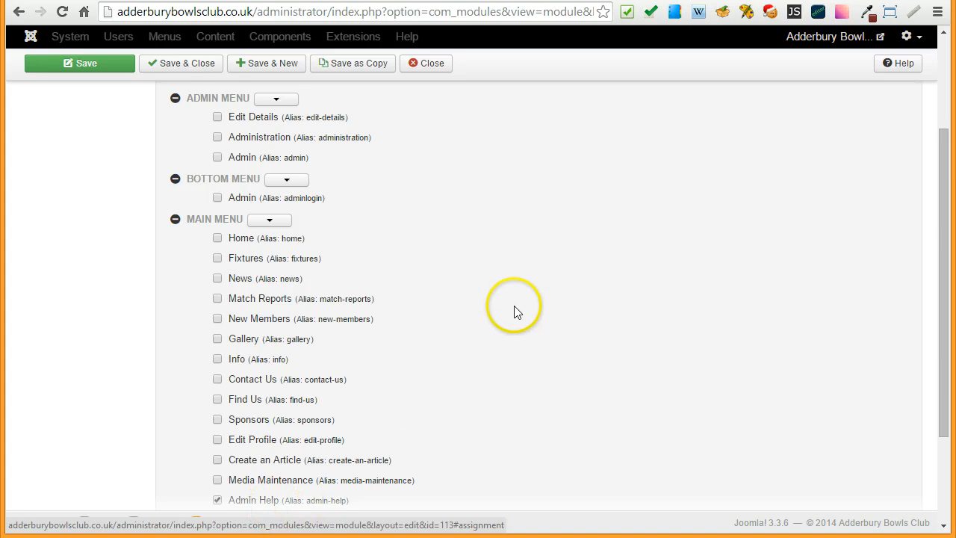
- Examine the marquee module's Movement Options, including the choices for Direction, the Speed value and Pause On Hover
scroll(514, 312, up, 3)
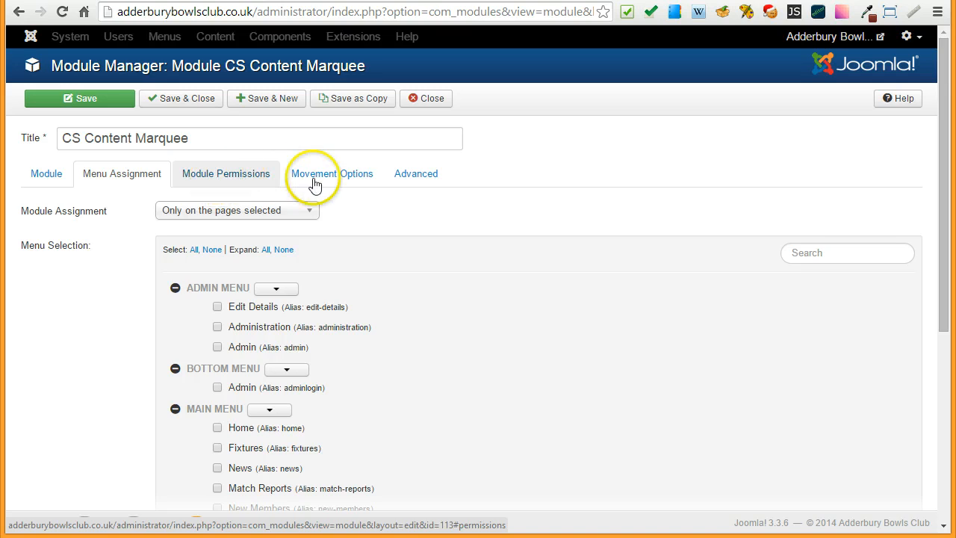
click(316, 180)
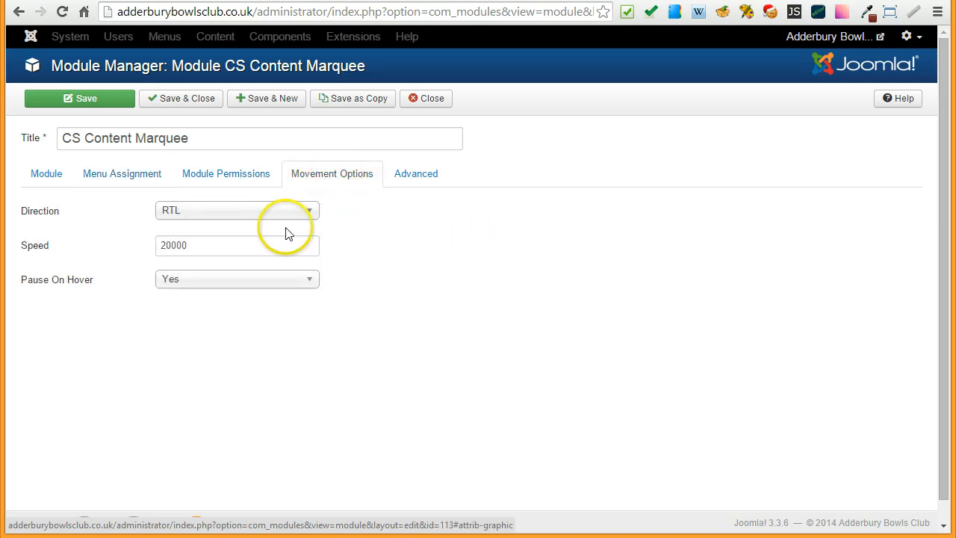
click(174, 213)
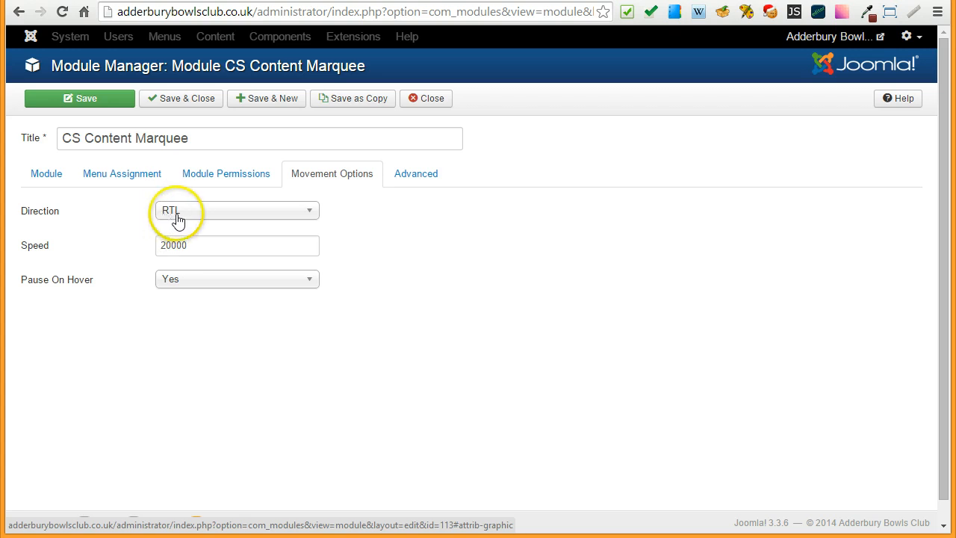
click(301, 213)
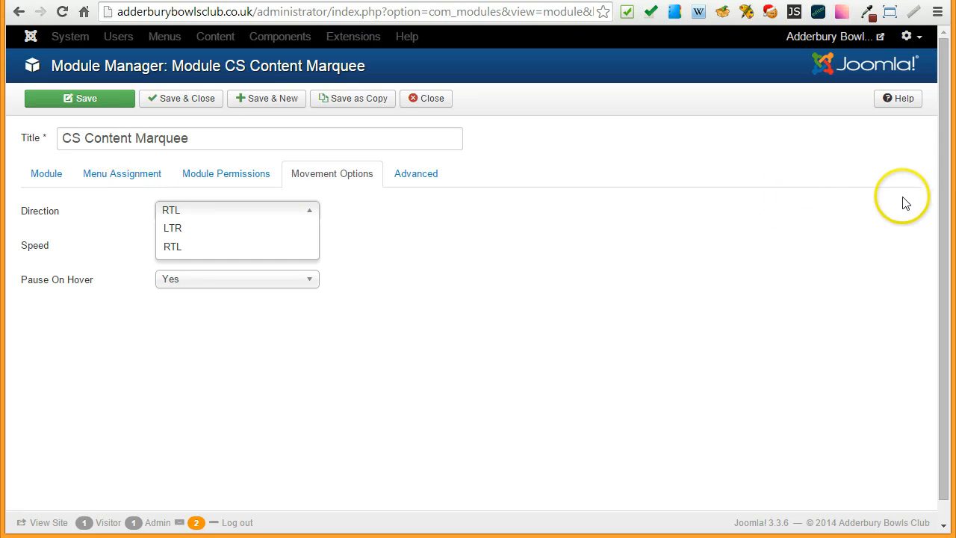
click(480, 312)
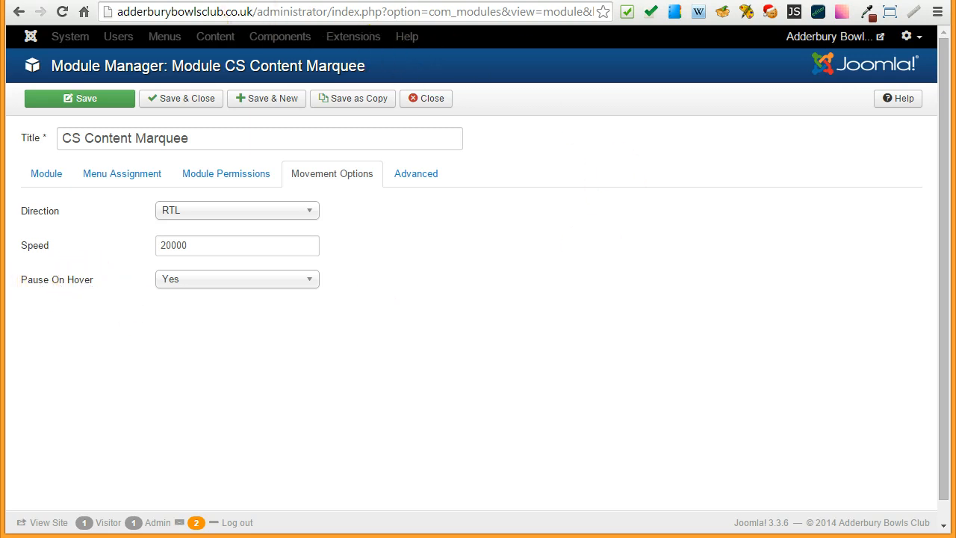
click(258, 1)
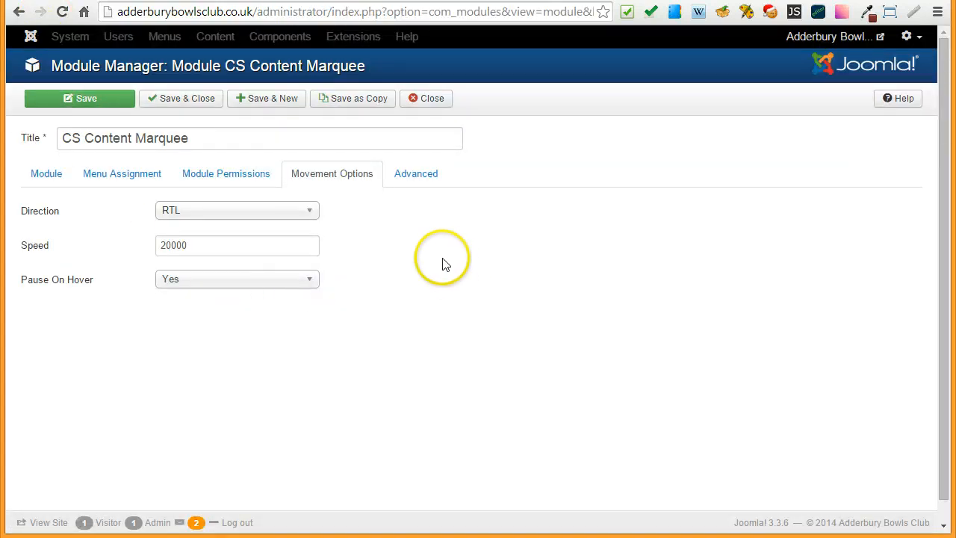
- Look through the module's Advanced and Module Permissions settings and review its main settings again
click(414, 179)
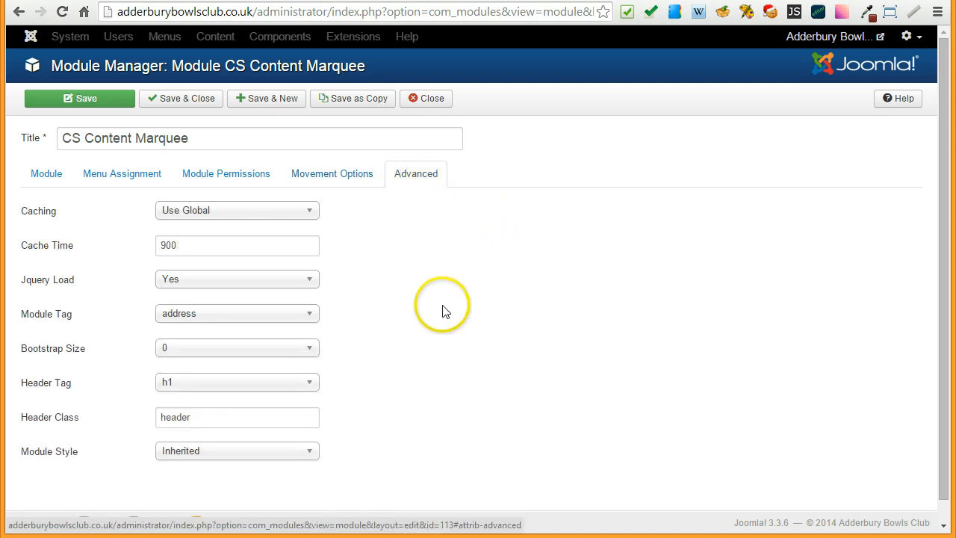
click(224, 180)
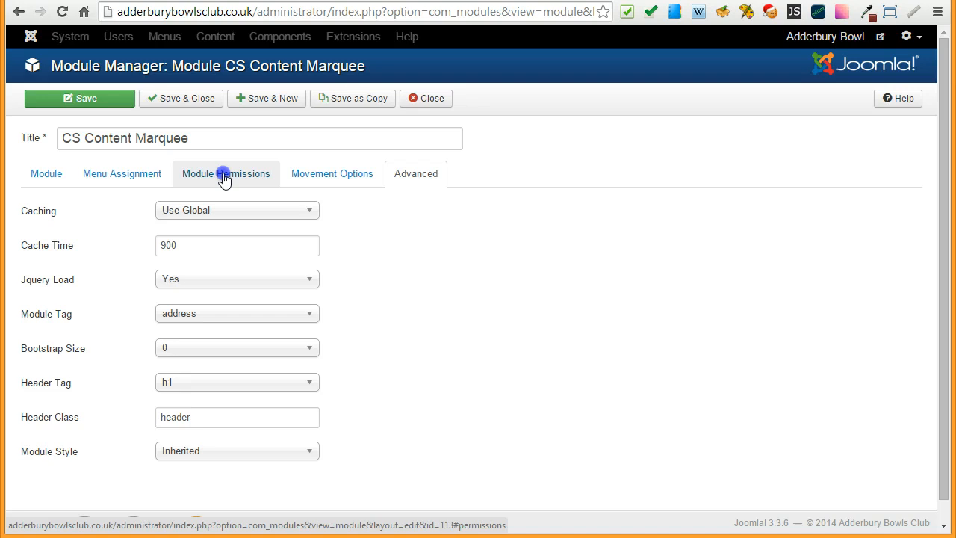
click(46, 179)
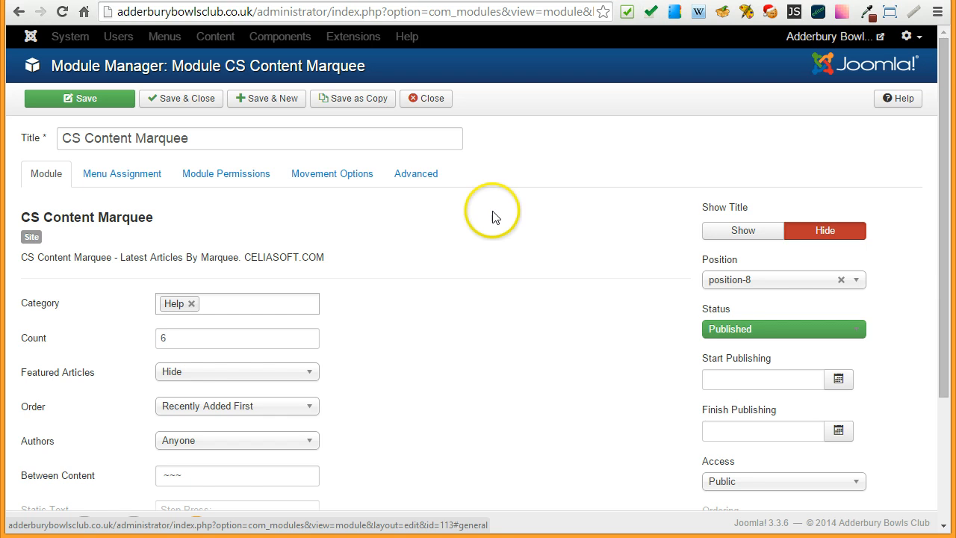
scroll(507, 236, down, 3)
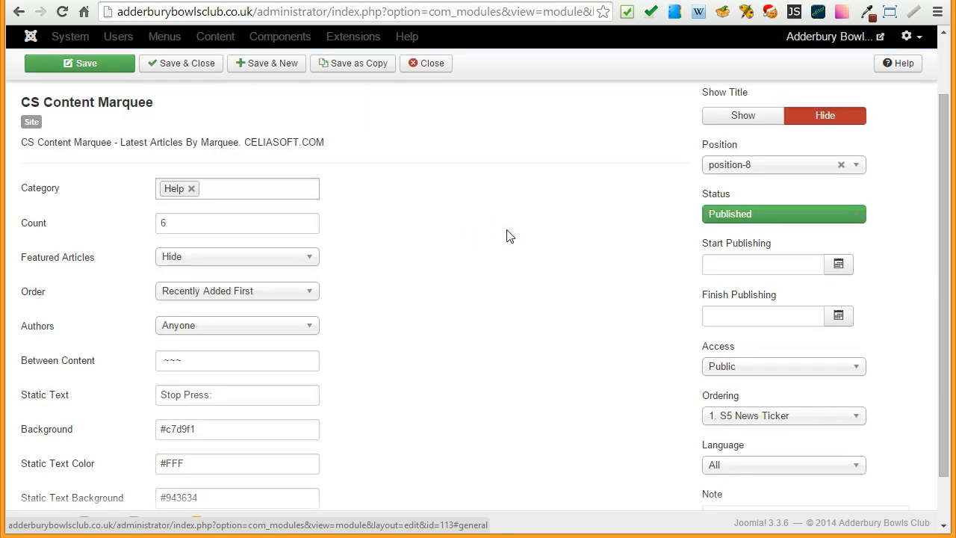
scroll(506, 236, down, 1)
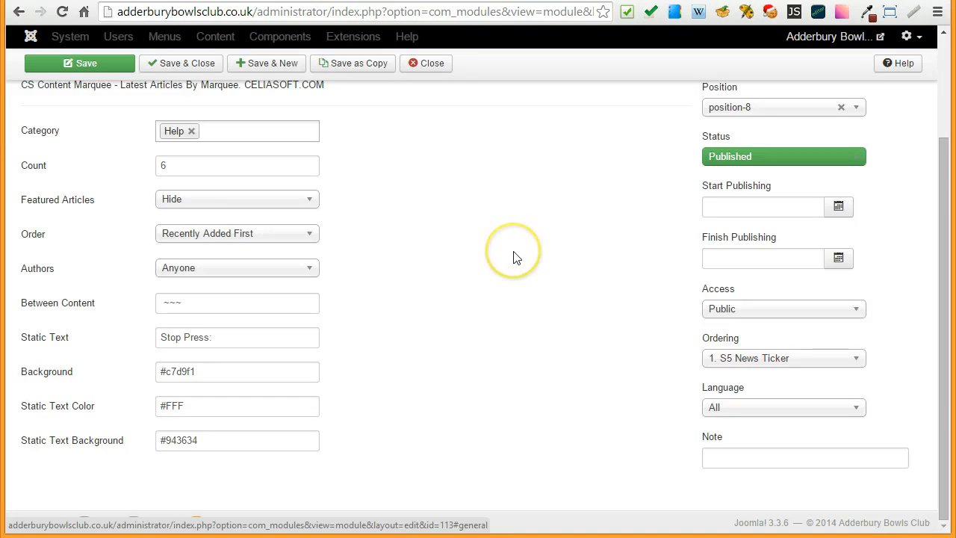
scroll(501, 259, up, 1)
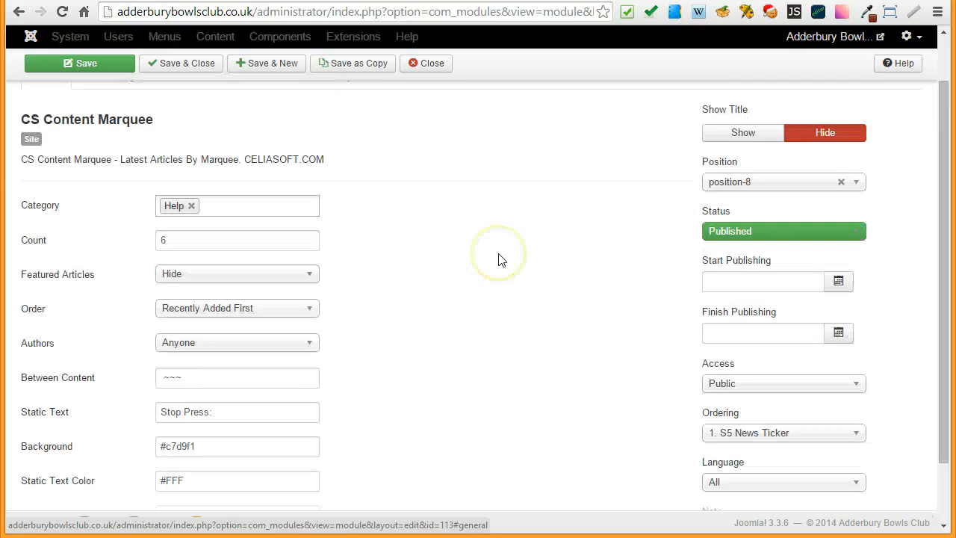
scroll(501, 259, up, 1)
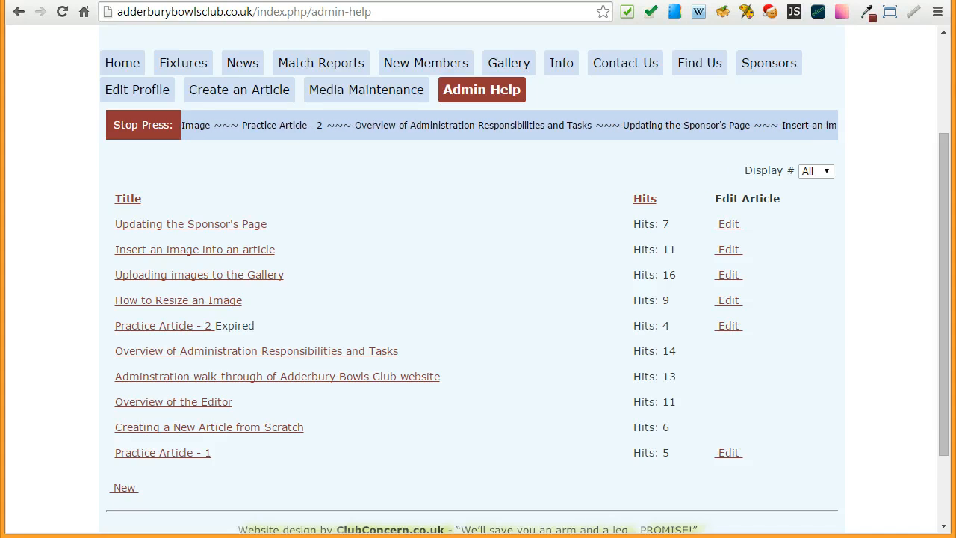
- Close the CS Content Marquee module's settings without saving and look over the site's module list
click(78, 0)
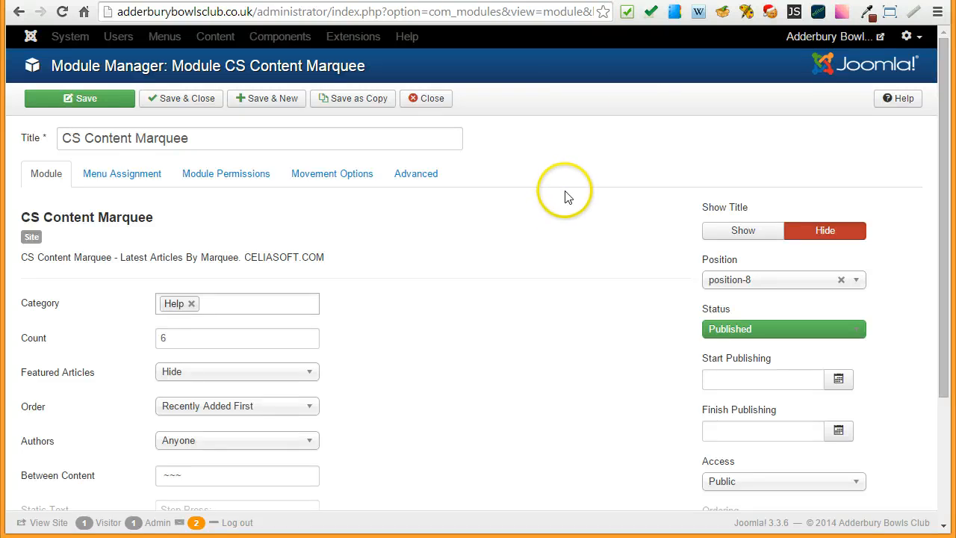
click(427, 105)
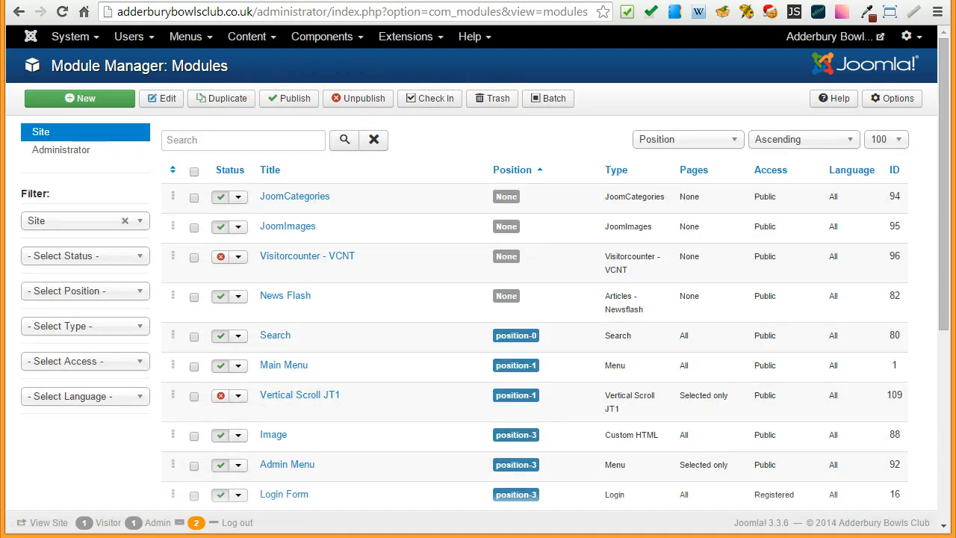
key(ctrl+Tab)
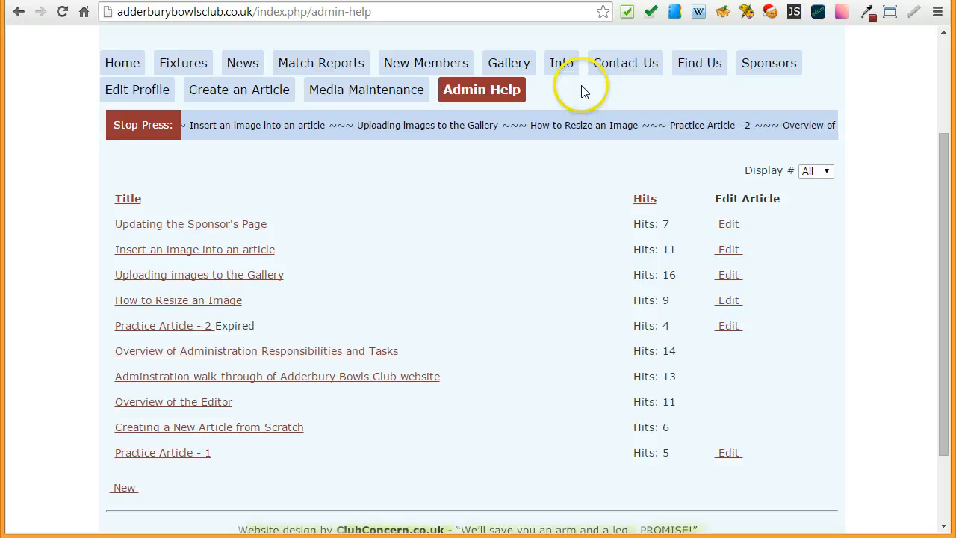
key(ctrl+Tab)
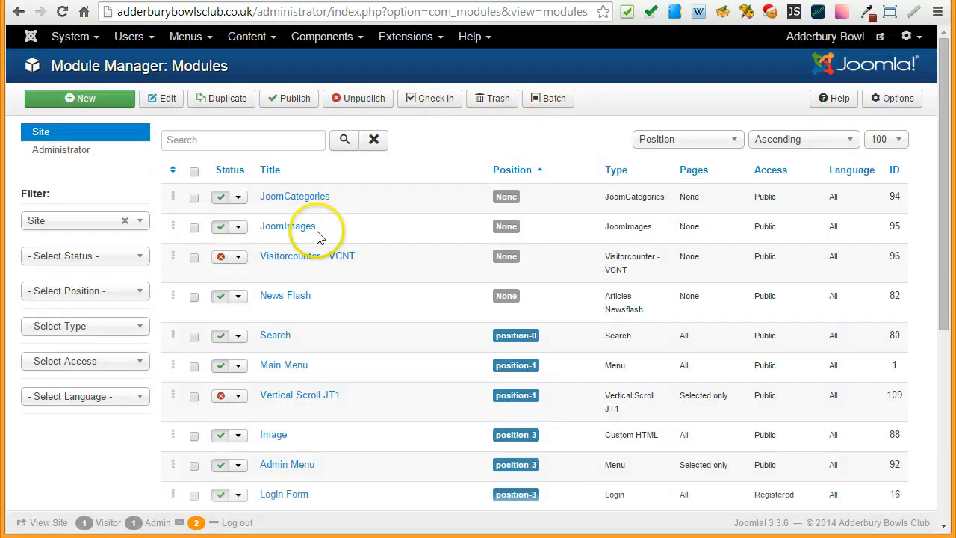
scroll(370, 246, down, 4)
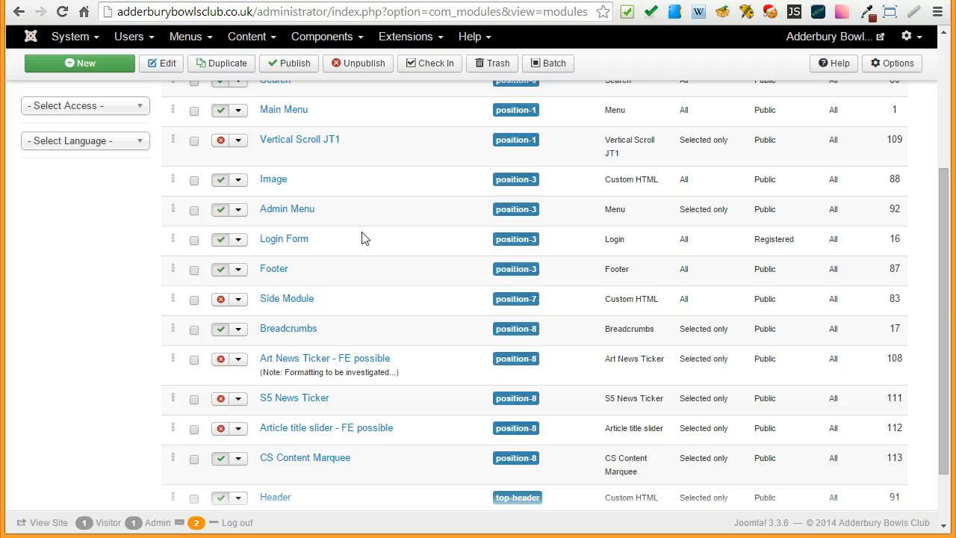
scroll(363, 237, up, 4)
- Open the Main Menu's items and publish the Text Scroller menu item
click(183, 38)
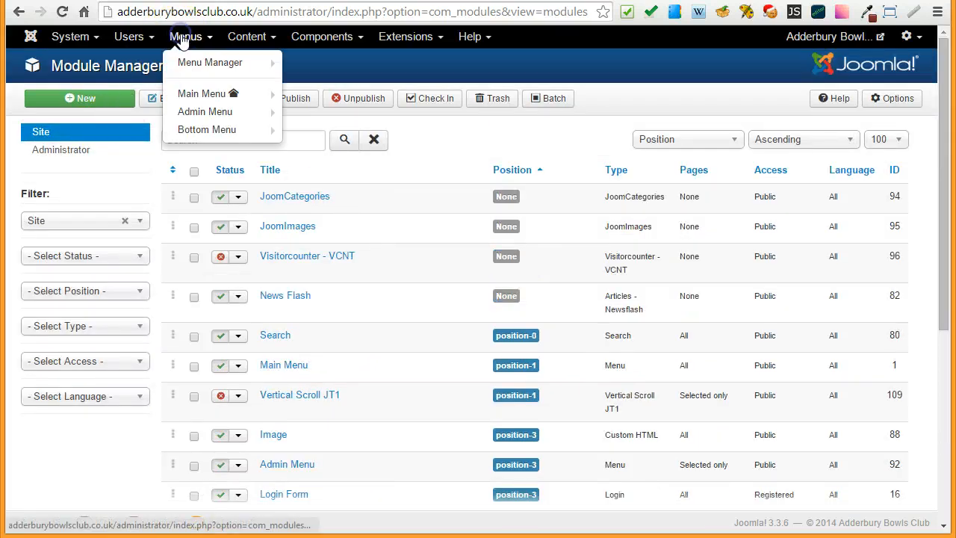
click(198, 94)
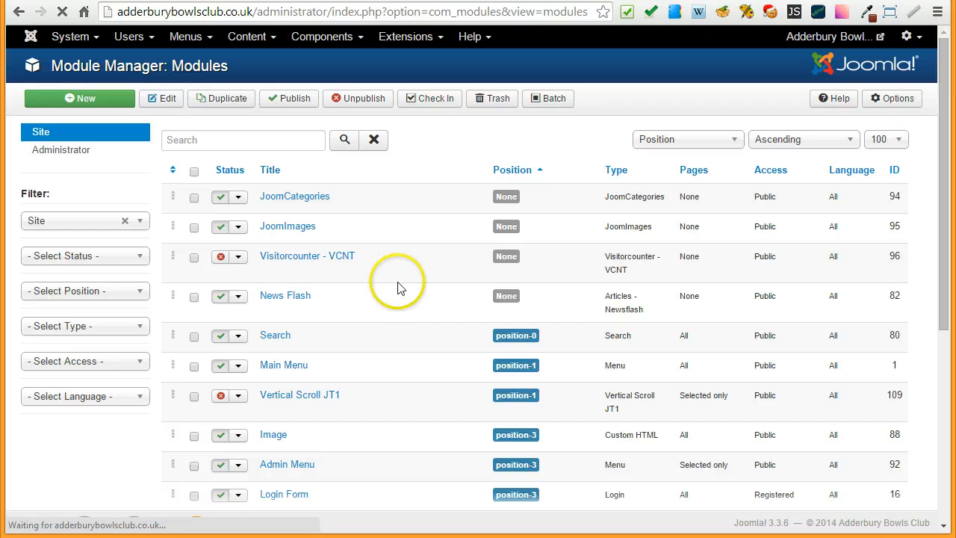
scroll(389, 291, down, 6)
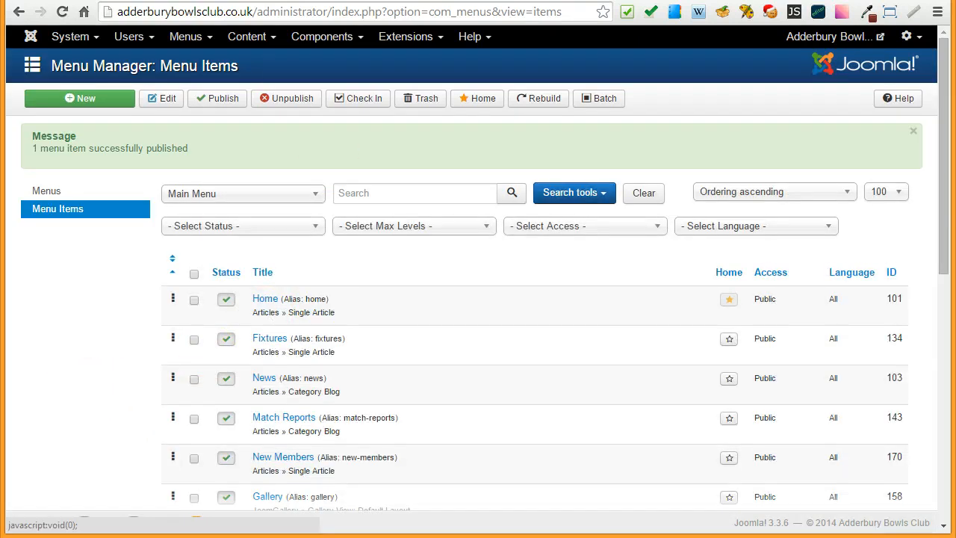
- Reload the website's Admin Help page and check its navigation menu for the Text Scroller item
key(ctrl+Tab)
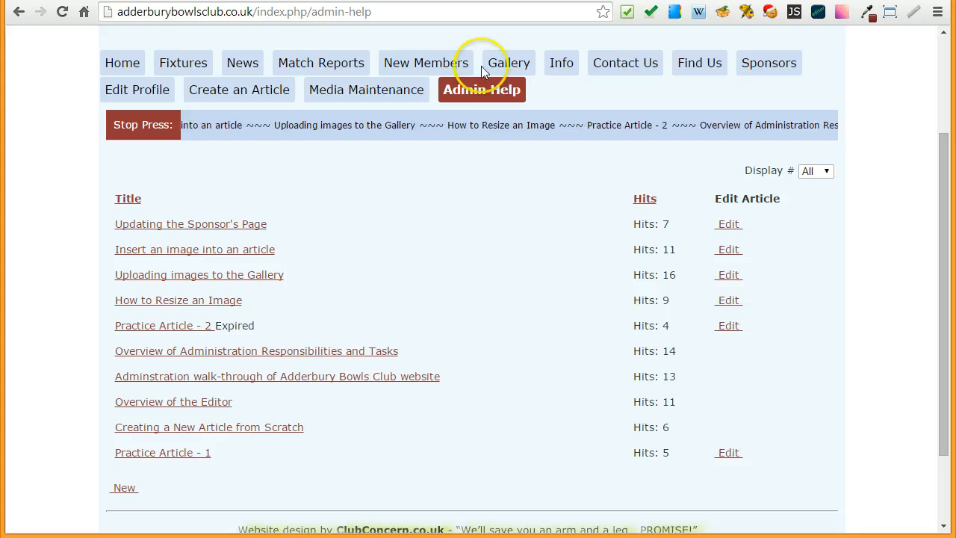
click(478, 89)
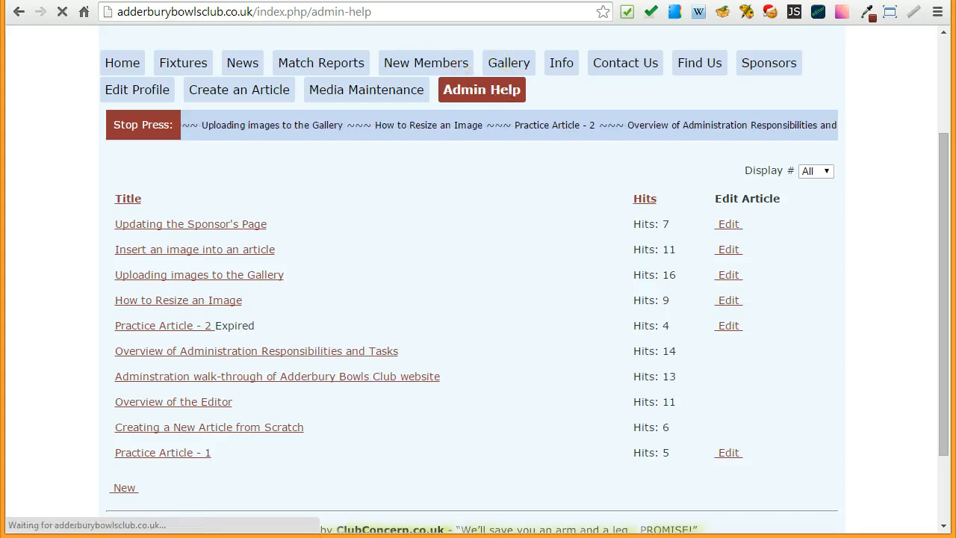
scroll(55, 90, down, 1)
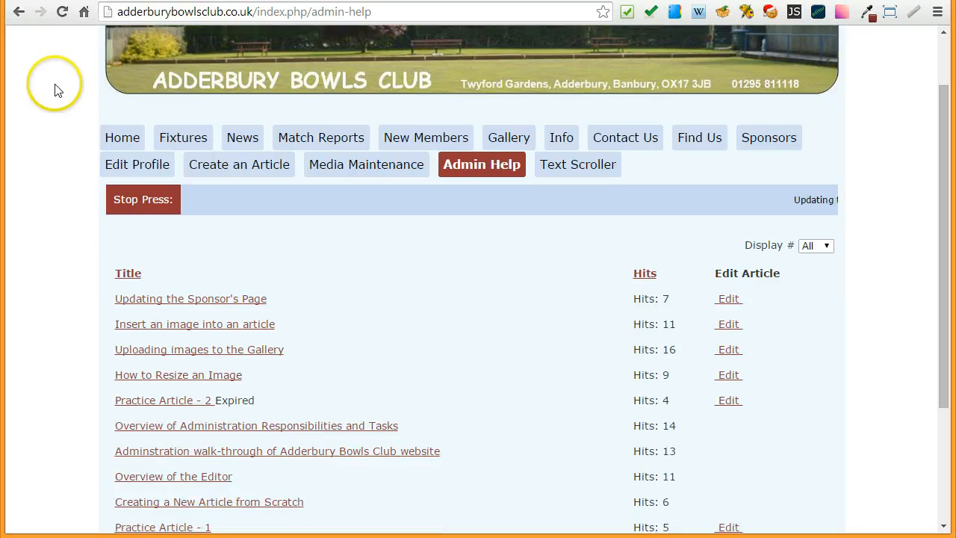
scroll(56, 90, down, 1)
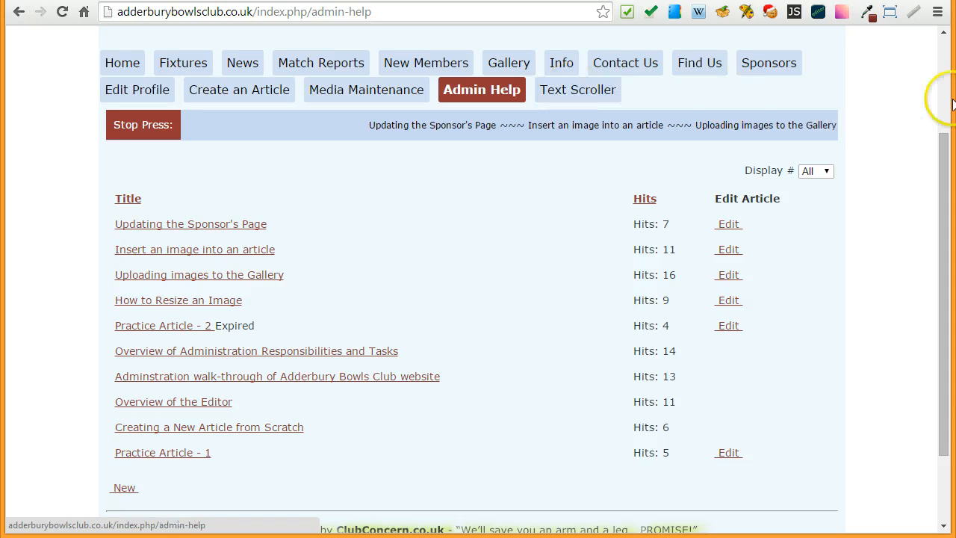
- Bring up The Article Title Slider outline image over the browser, review its points and return to the website
drag(955, 1, 494, 0)
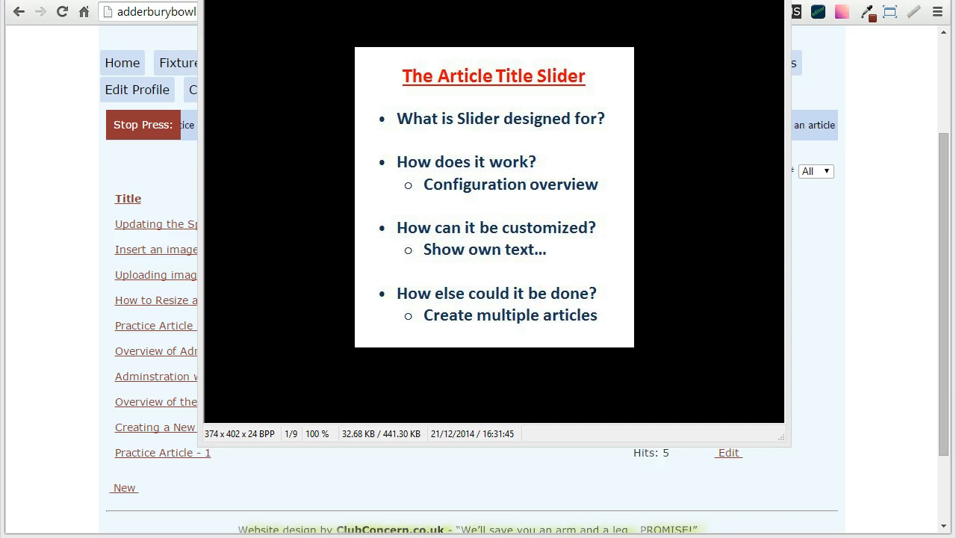
key(alt+Tab)
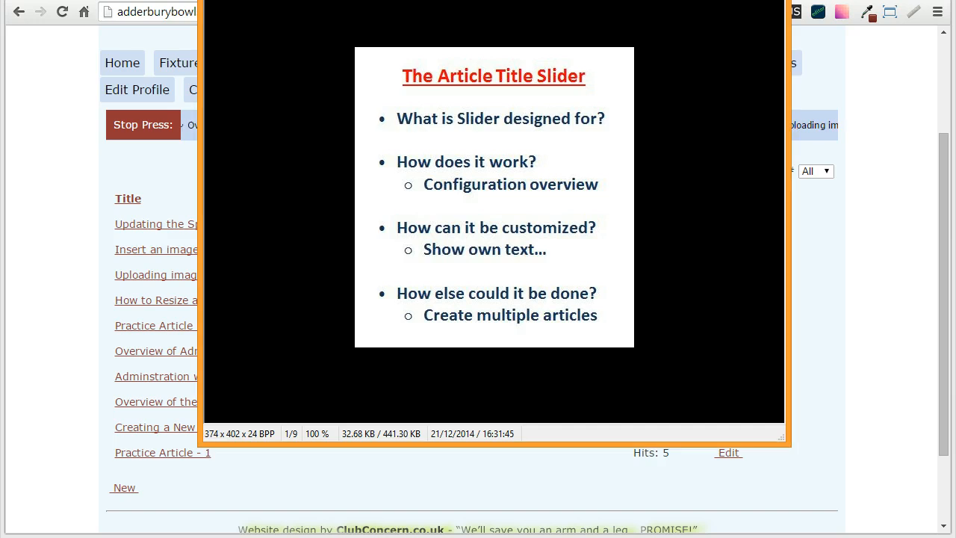
key(Escape)
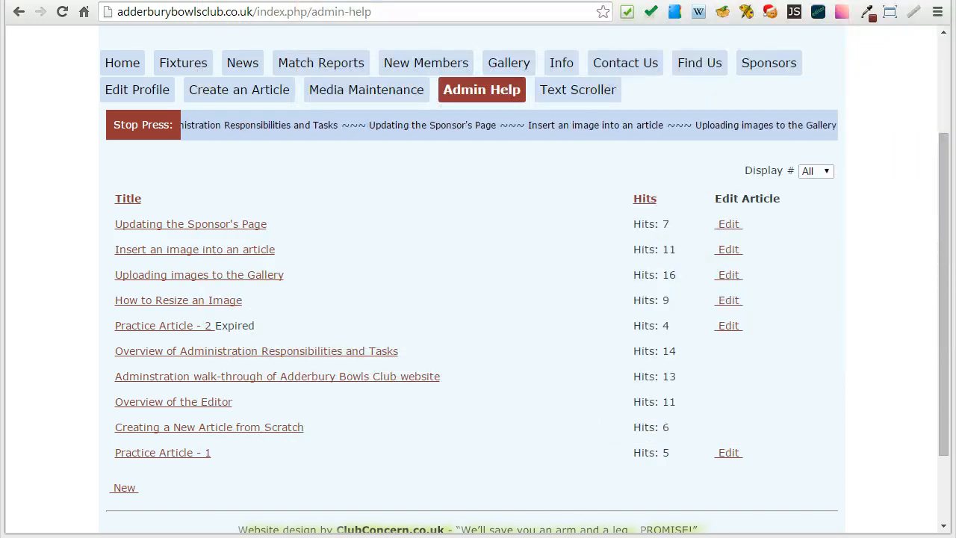
- Open the Text Scroller page and start editing its message article
click(568, 94)
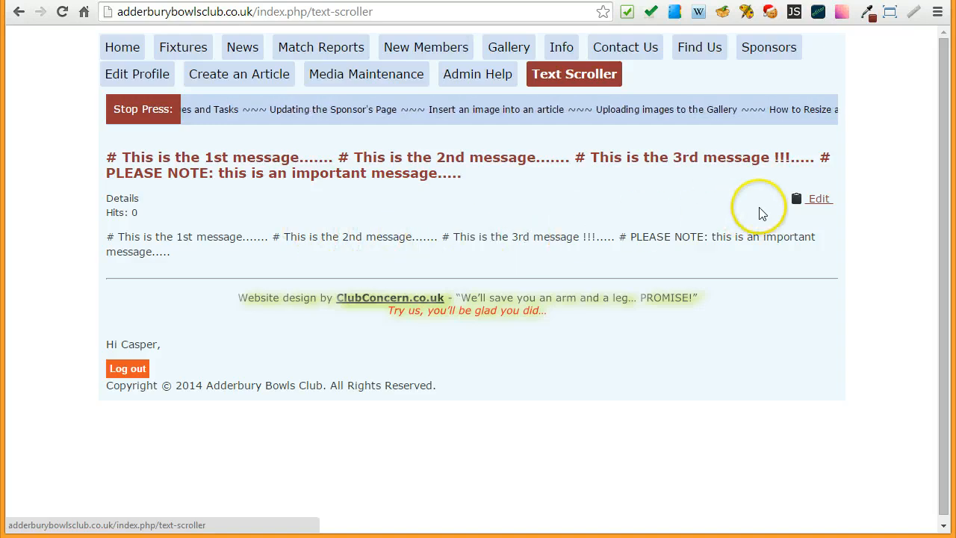
click(818, 199)
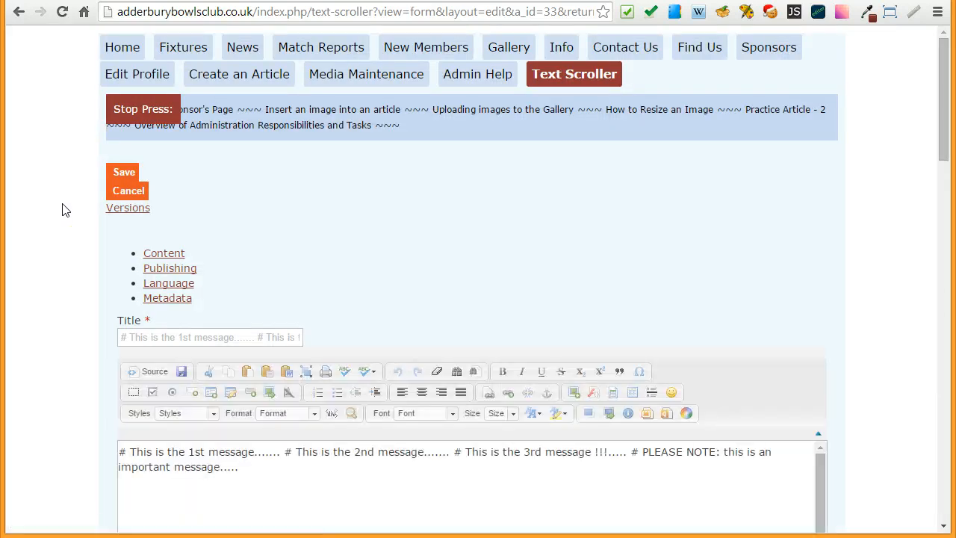
scroll(63, 210, down, 1)
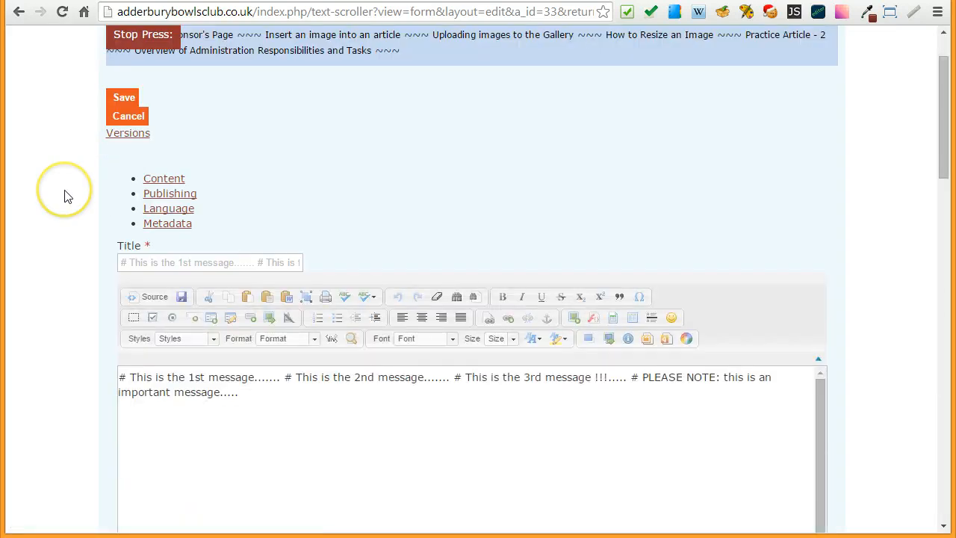
scroll(65, 196, down, 1)
scroll(66, 189, down, 1)
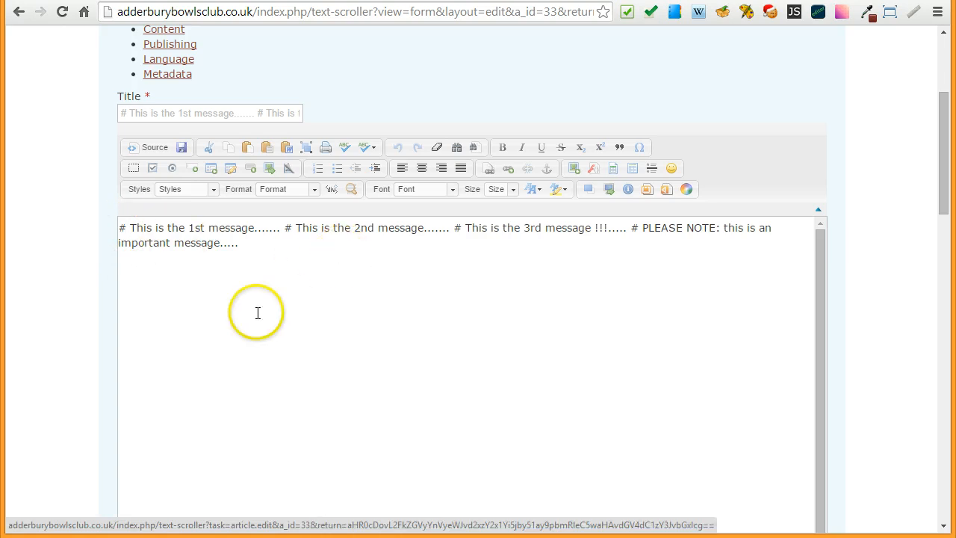
- Select and copy the entire four-message text in the Text Scroller article's body
click(121, 228)
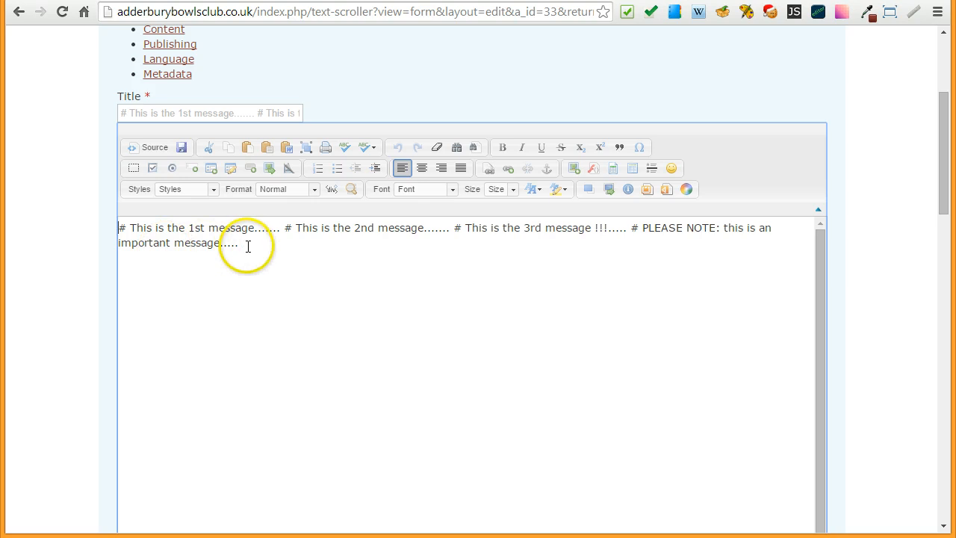
click(120, 229)
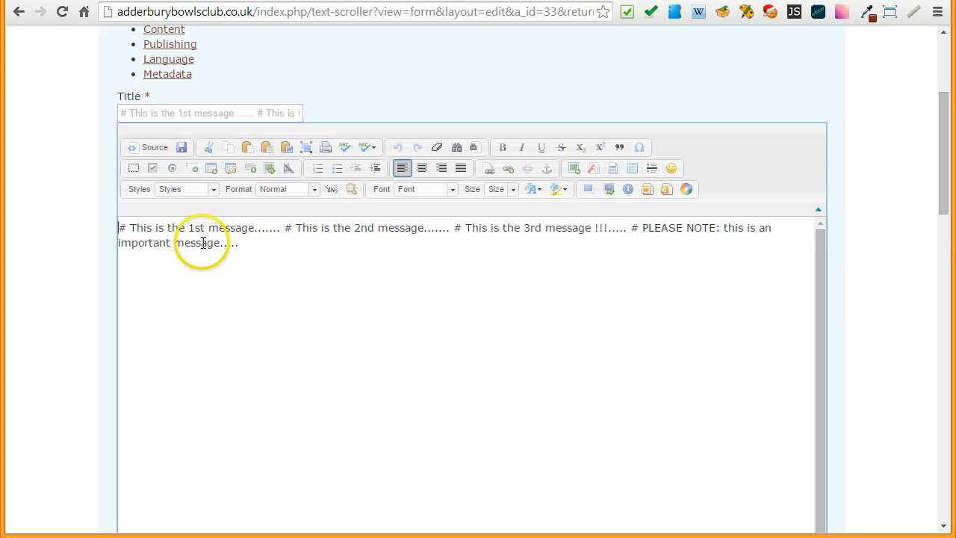
click(306, 147)
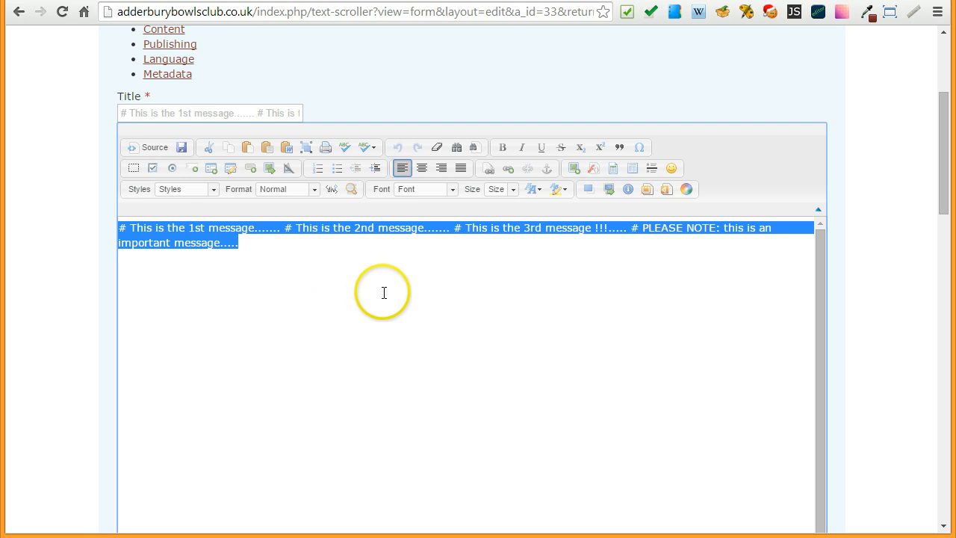
- Clear the article's title and replace it with the message text copied from the body
click(159, 112)
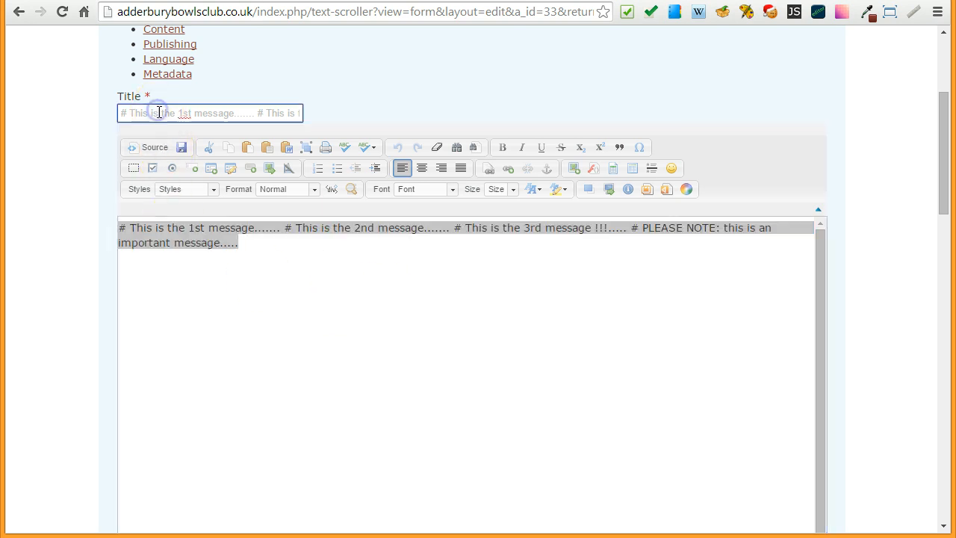
drag(120, 112, 447, 120)
key(ctrl+c)
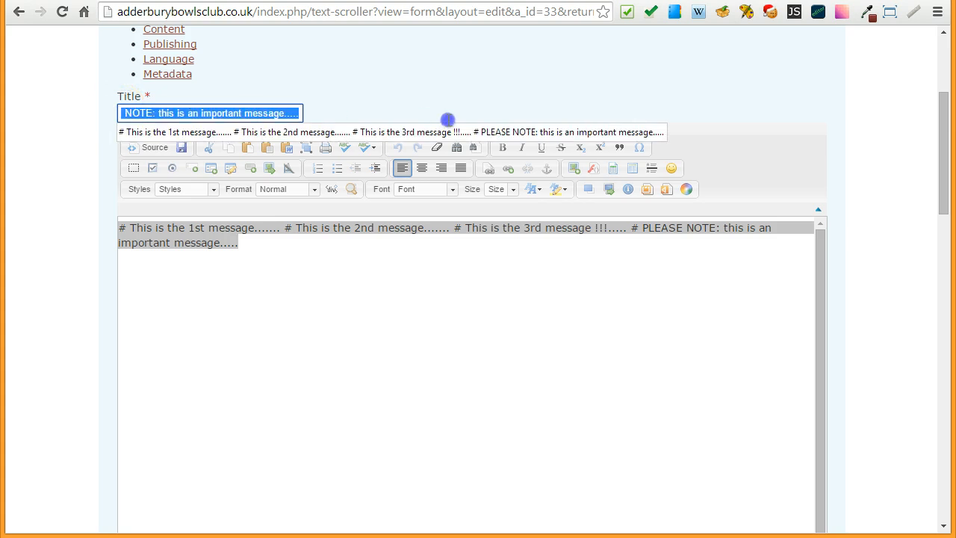
key(BackSpace)
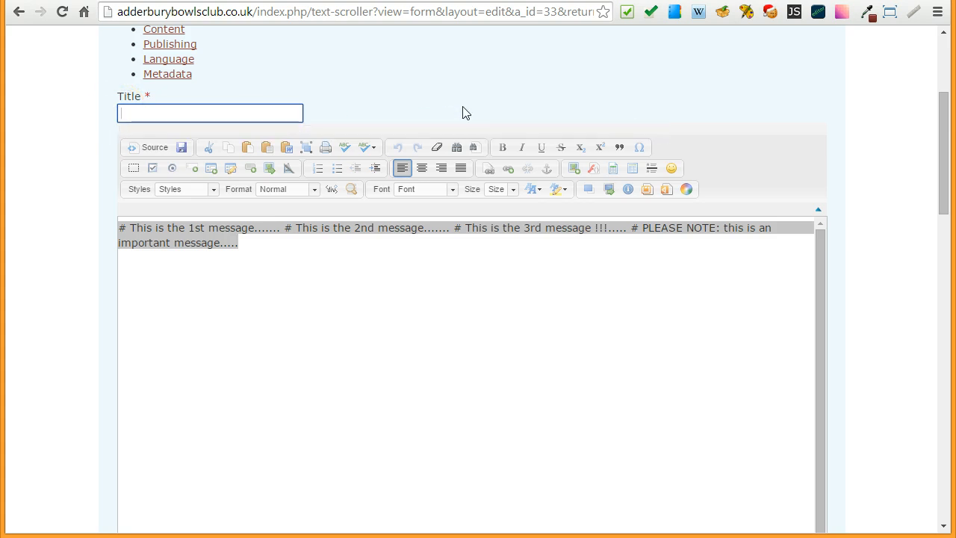
click(257, 113)
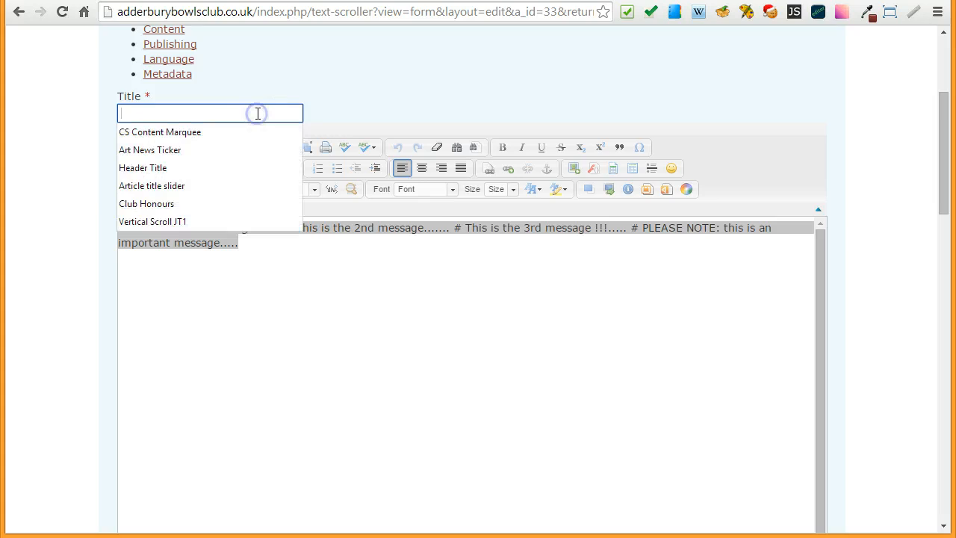
click(377, 82)
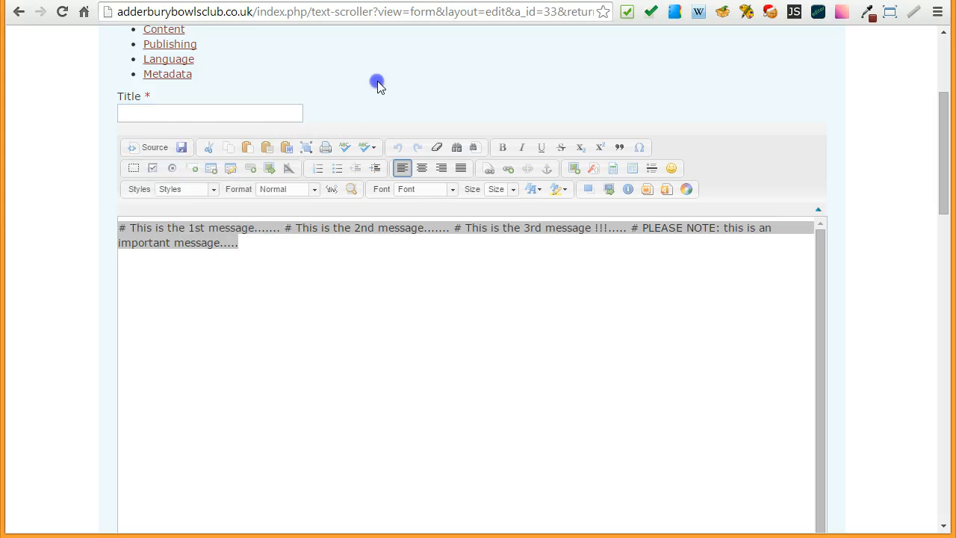
click(267, 116)
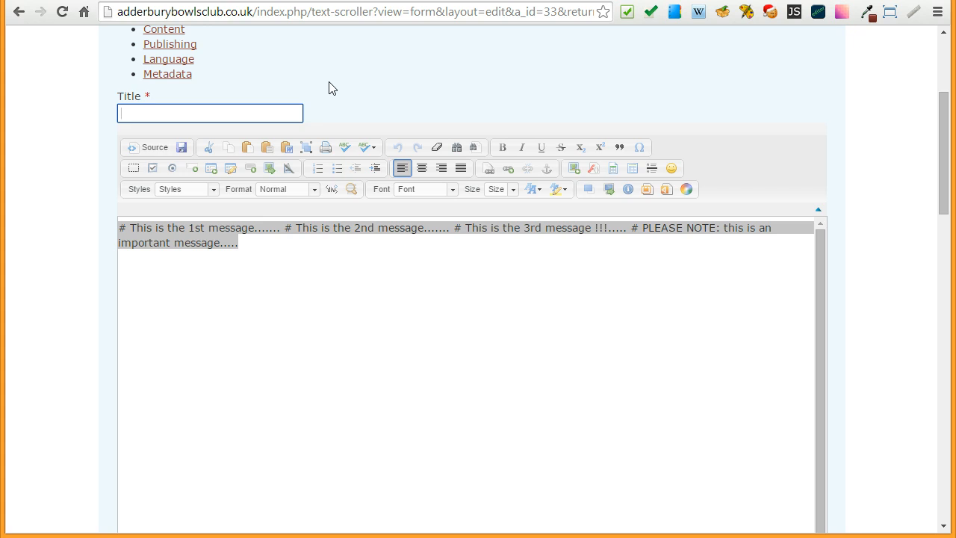
key(ctrl+v)
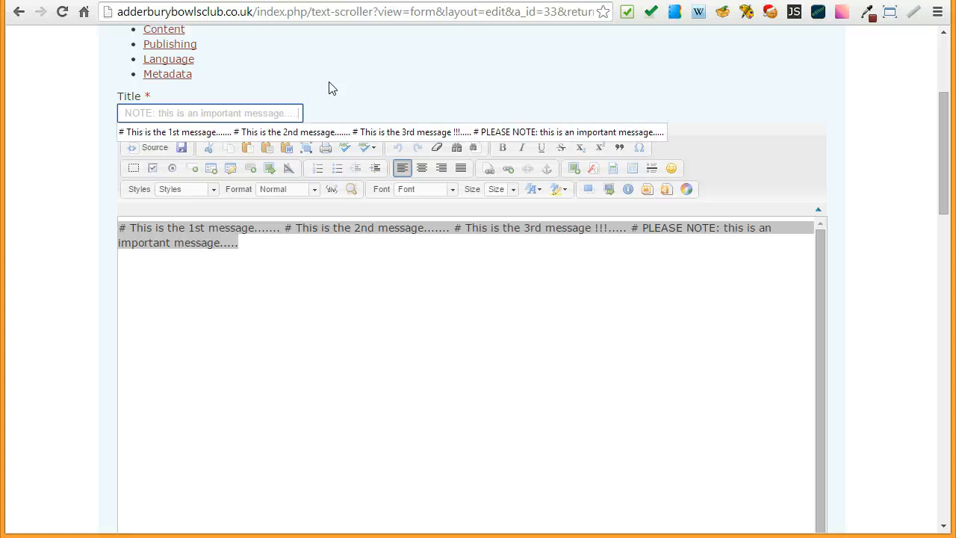
click(329, 84)
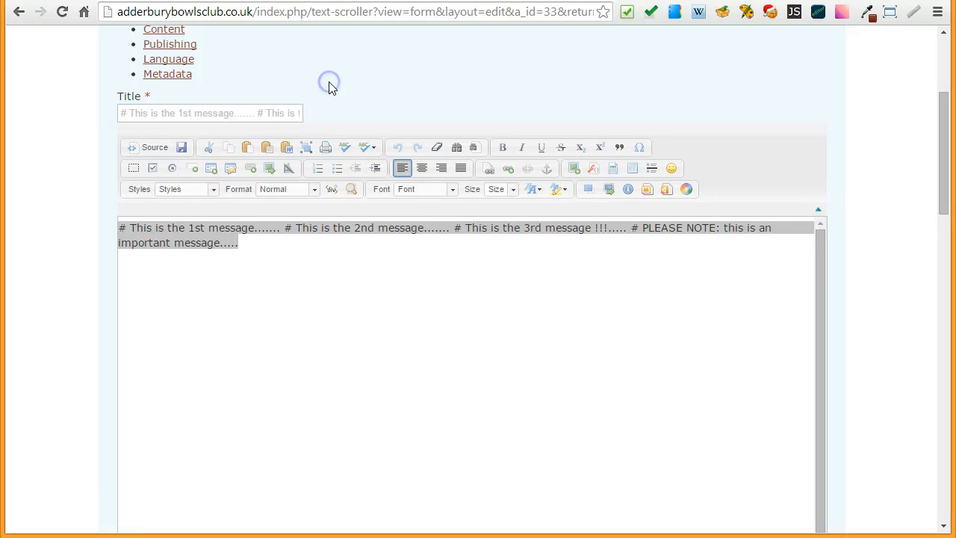
- Save the Text Scroller article and dismiss the confirmation message
scroll(30, 195, up, 2)
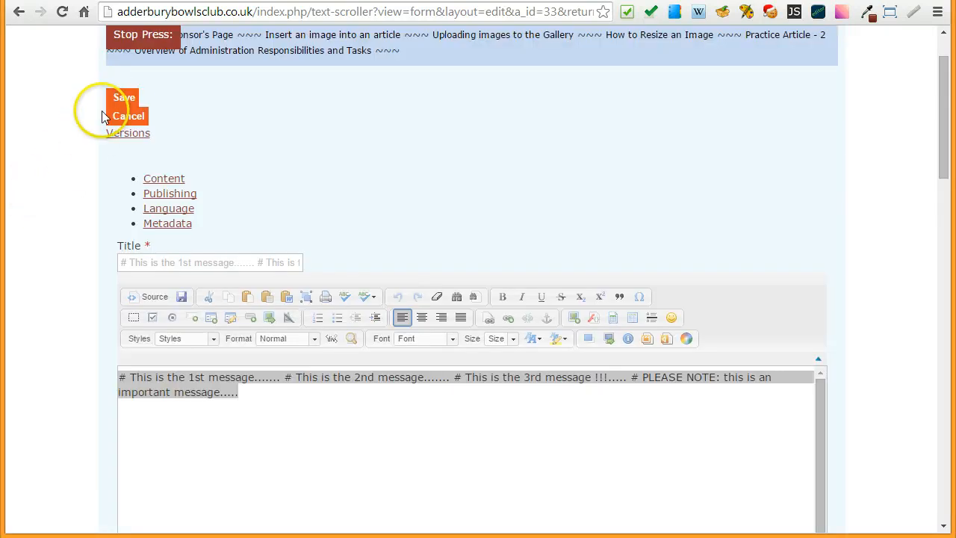
click(124, 100)
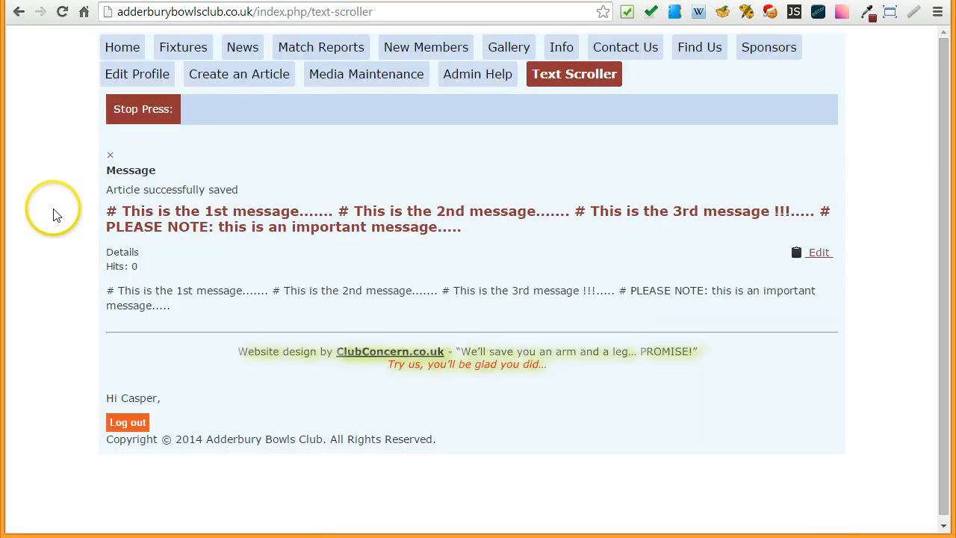
click(110, 156)
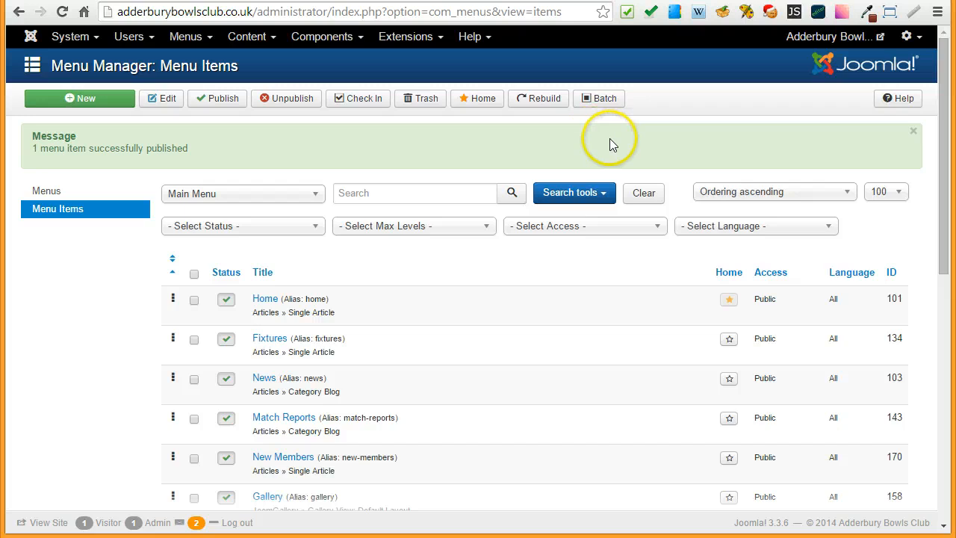
- In the Joomla administration site, open the CS Content Marquee module's settings from the Module Manager
click(396, 37)
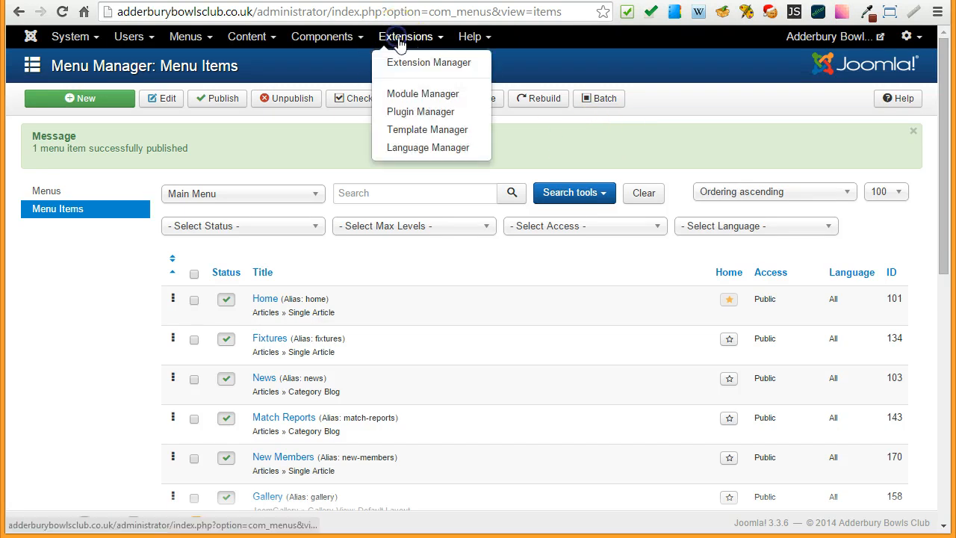
click(416, 95)
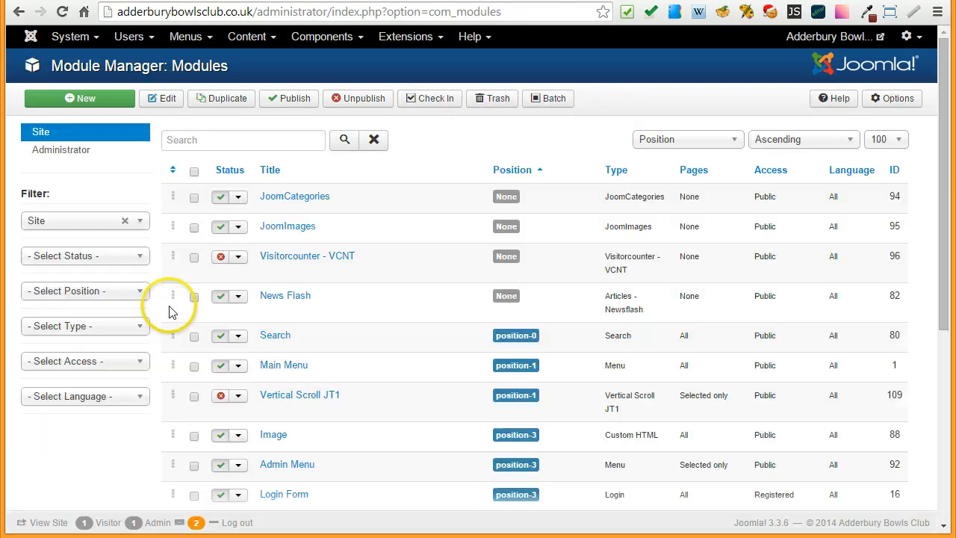
scroll(164, 314, down, 5)
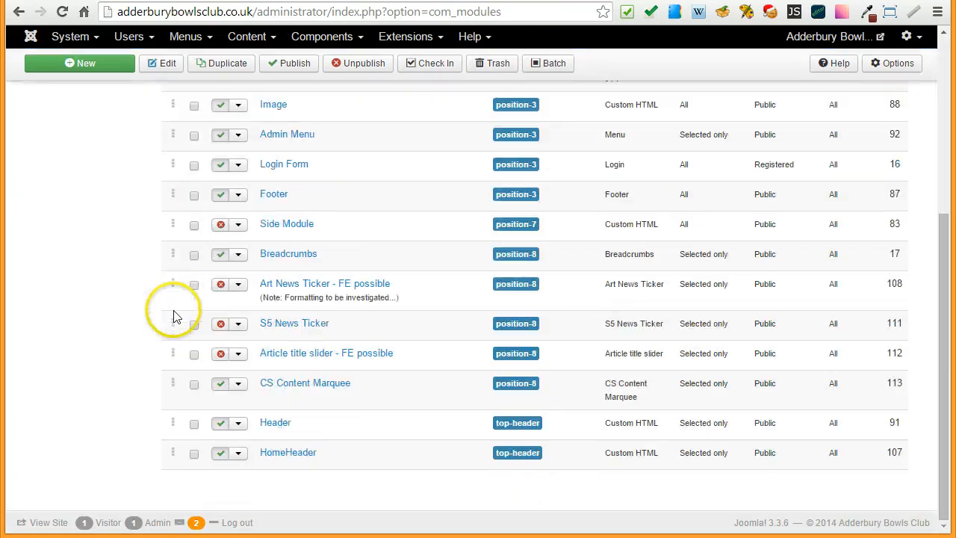
click(301, 384)
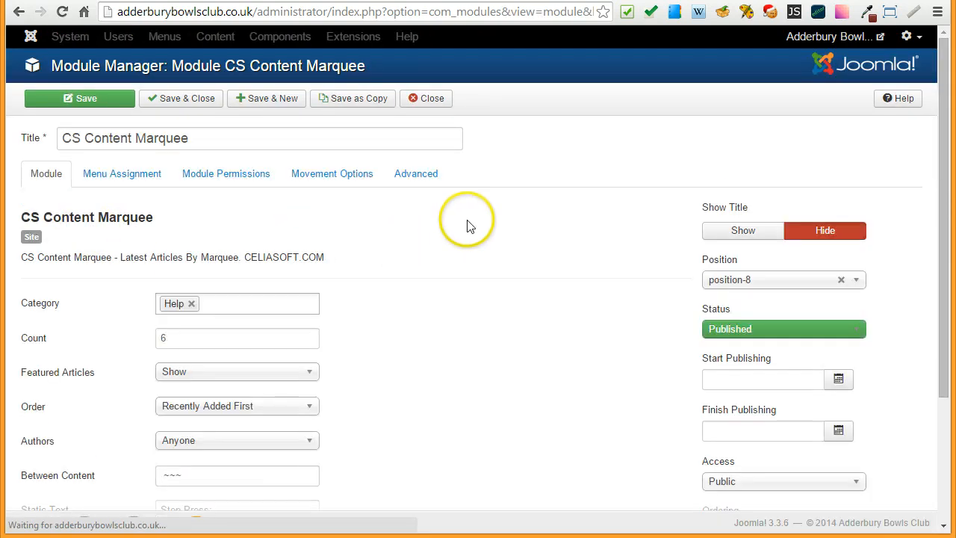
scroll(467, 225, down, 2)
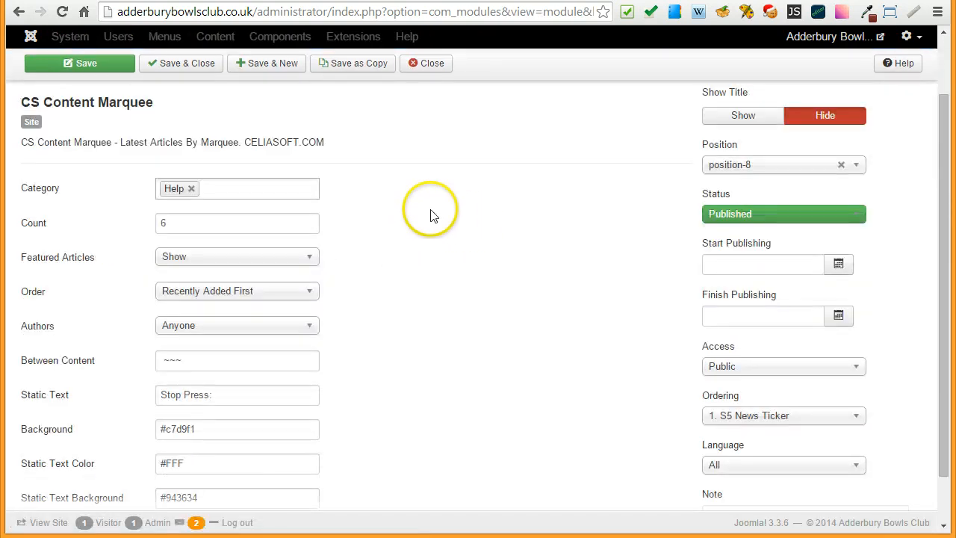
- Set the marquee module's category to Textscroller only, removing Help, and save the module
click(255, 189)
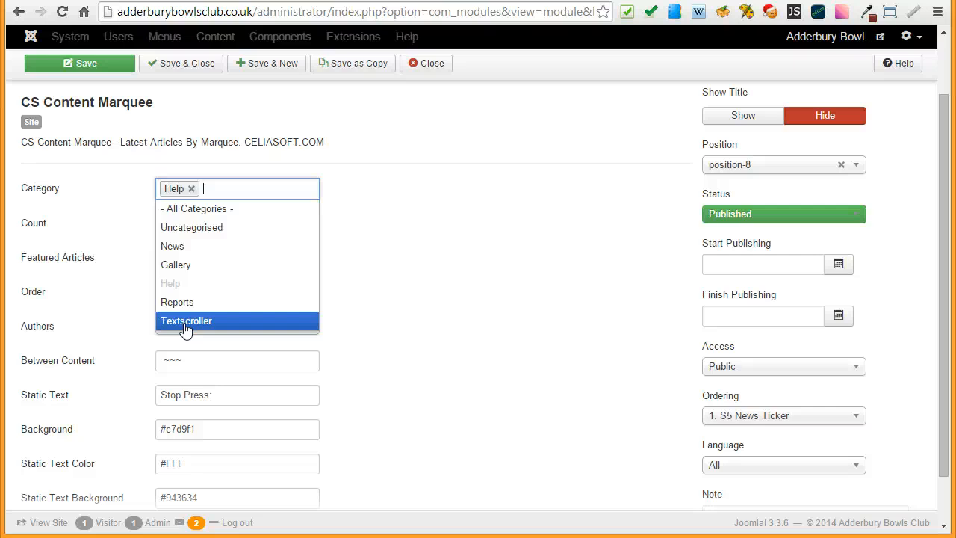
click(186, 320)
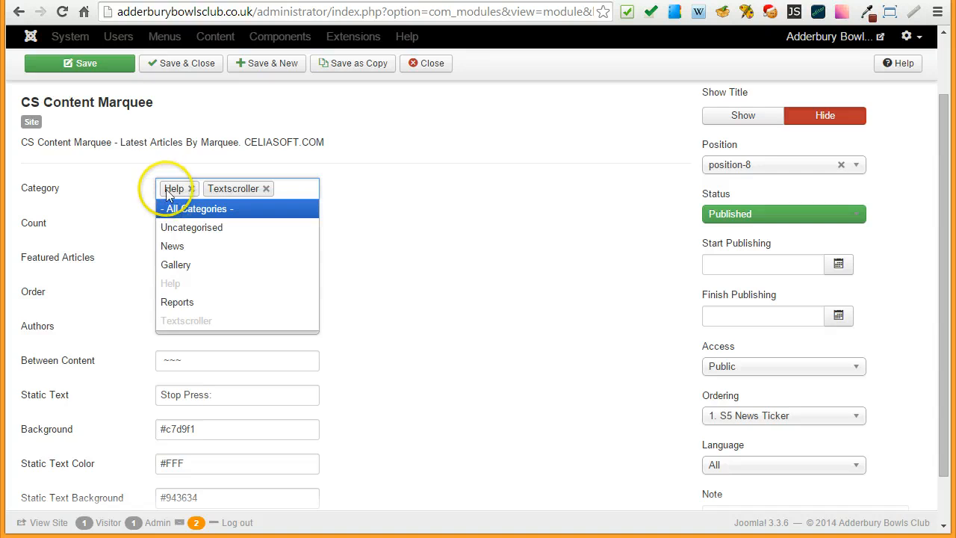
click(191, 189)
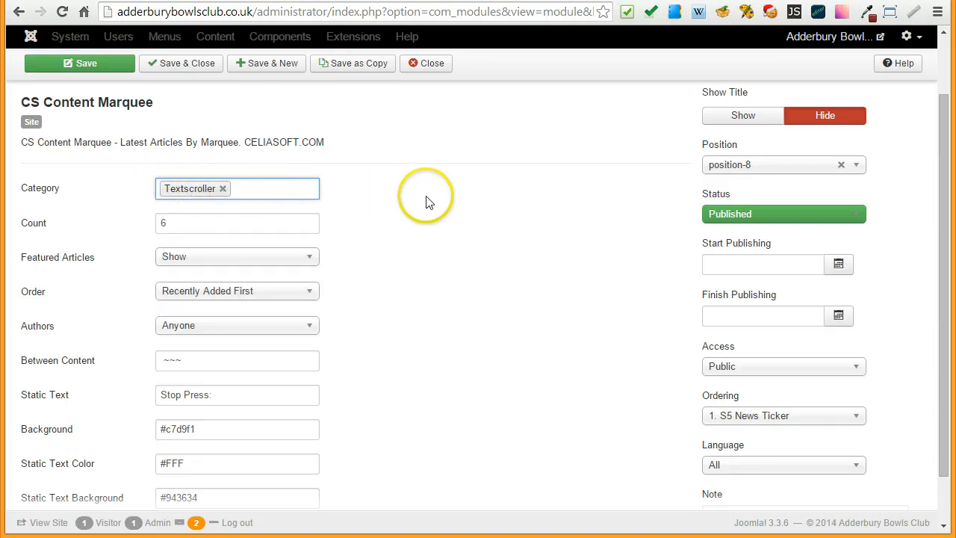
click(88, 64)
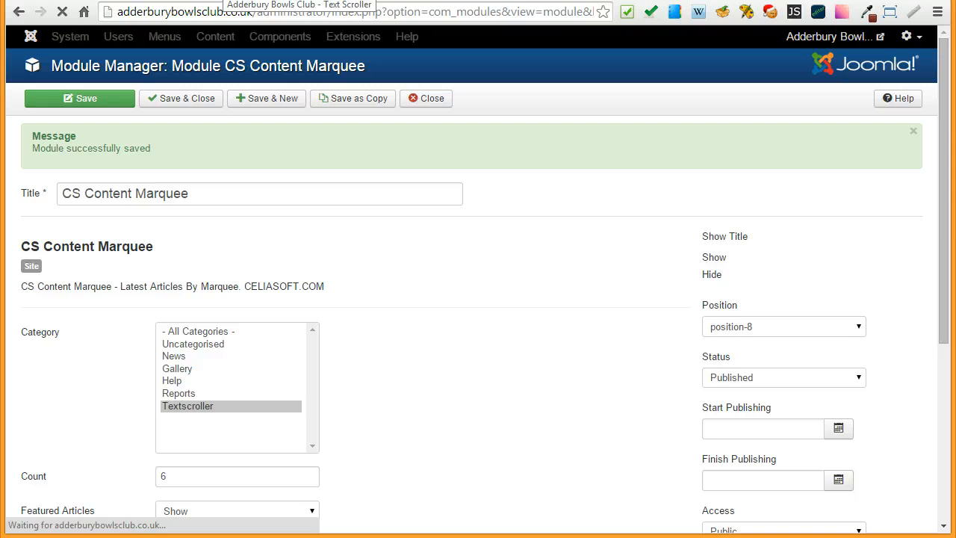
- Return to the website, reload the Text Scroller page and compare the Stop Press ticker with the article title, highlighting the 3rd message
click(223, 1)
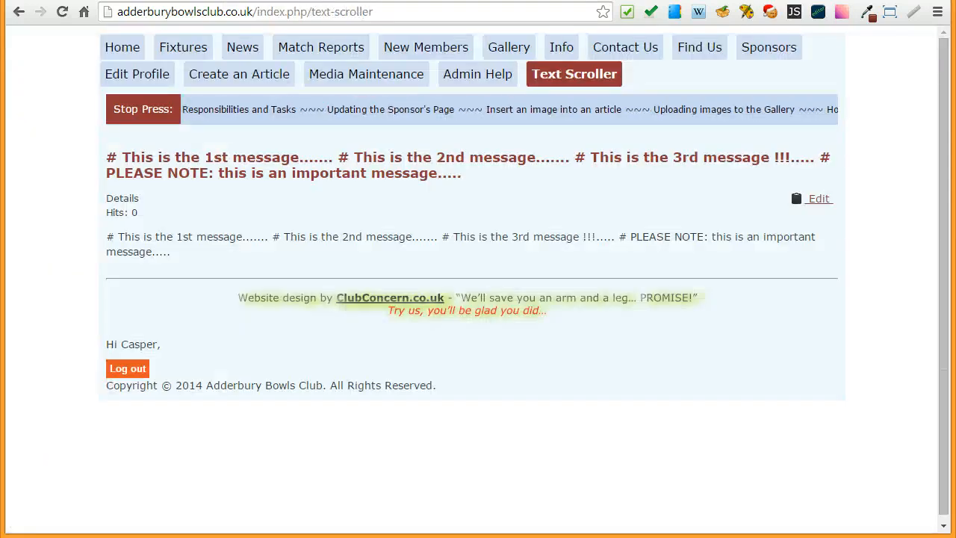
click(594, 75)
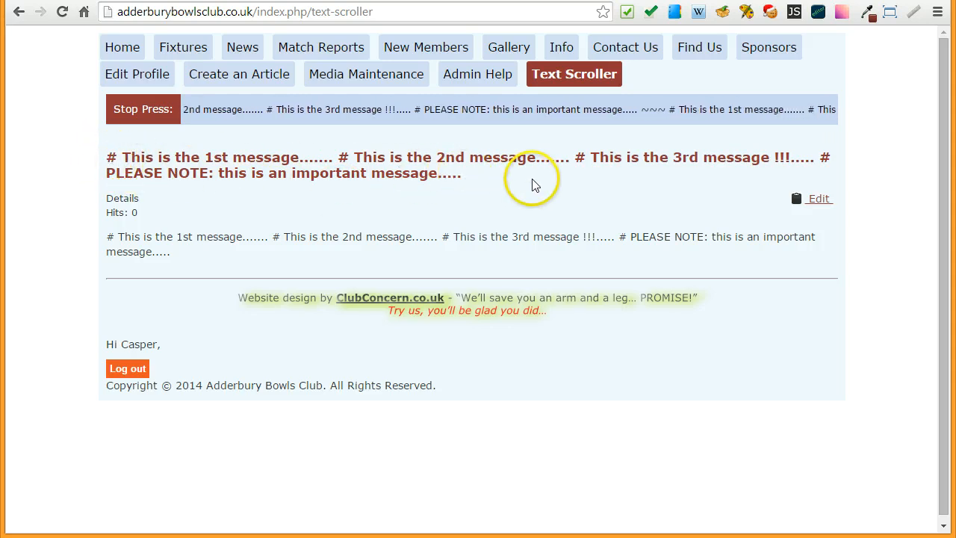
drag(574, 155, 783, 154)
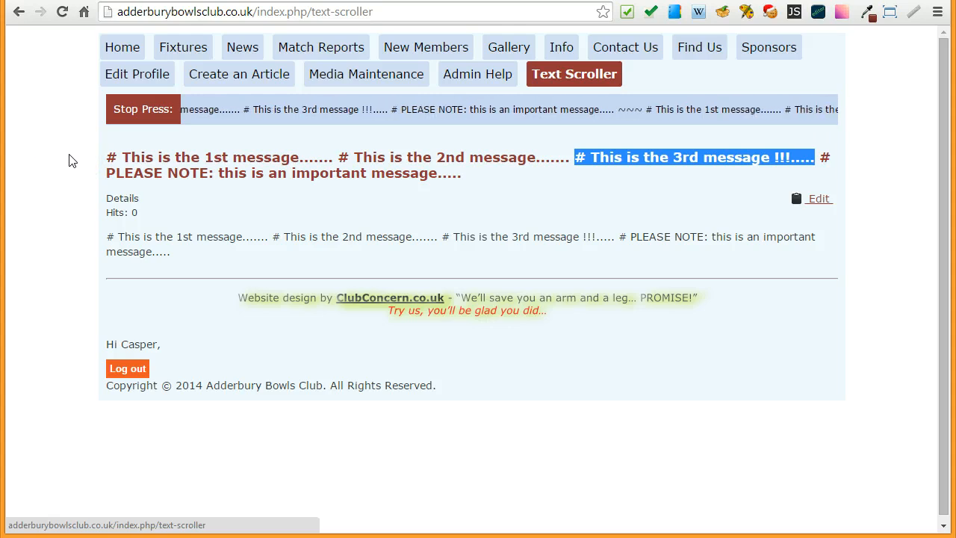
click(624, 74)
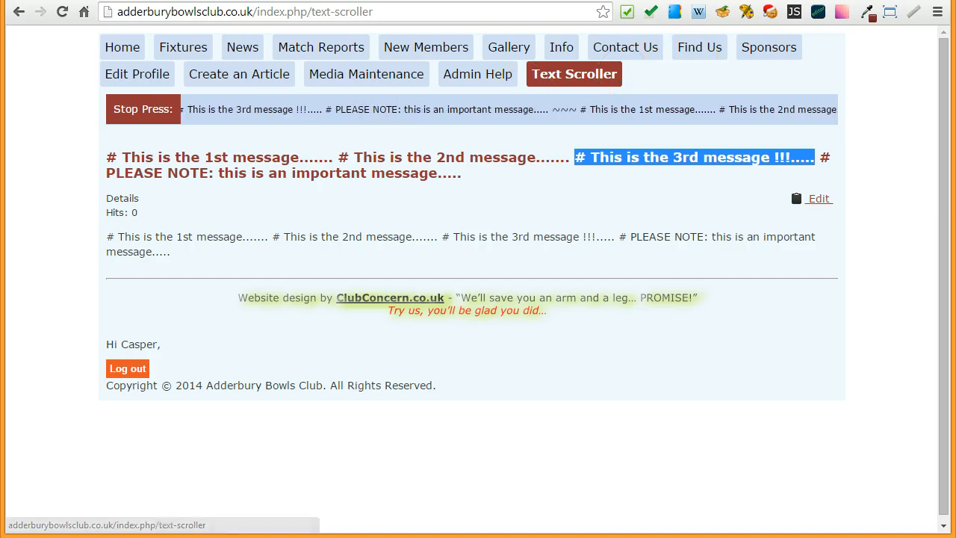
- Bring The Article Title Slider outline image over the browser, review the point on creating multiple articles and move the image away
drag(955, 1, 379, 5)
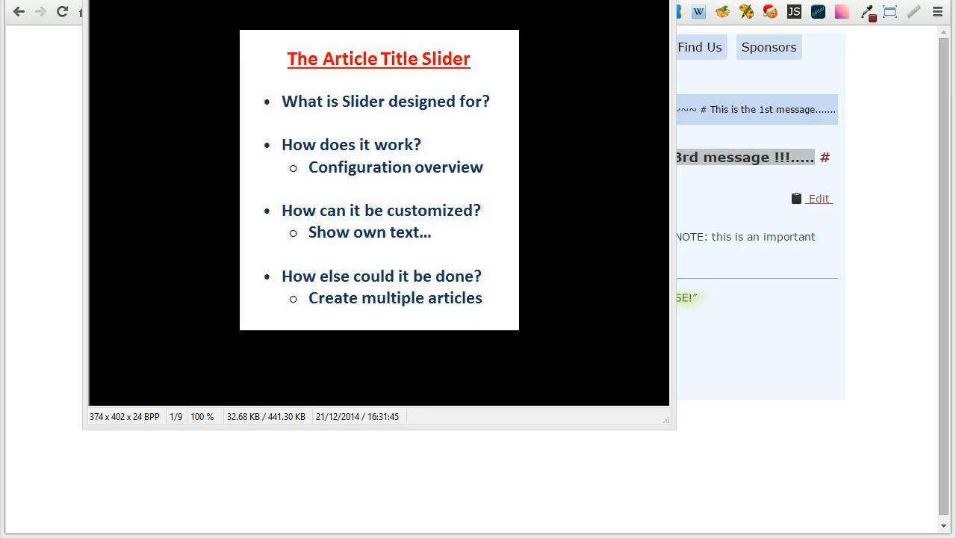
drag(448, 0, 955, 0)
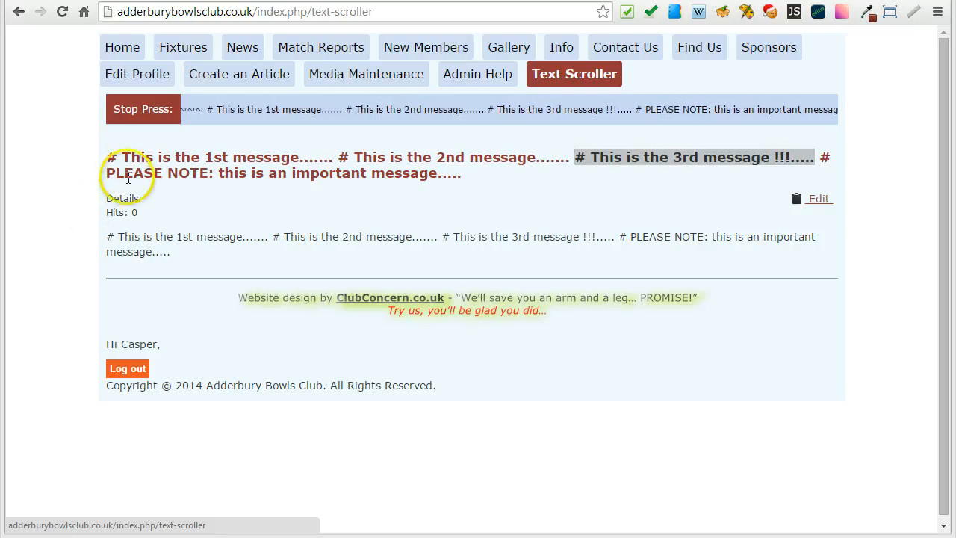
- Open the website's article creation form and enter the title "This is a NEW Article ......."
click(243, 77)
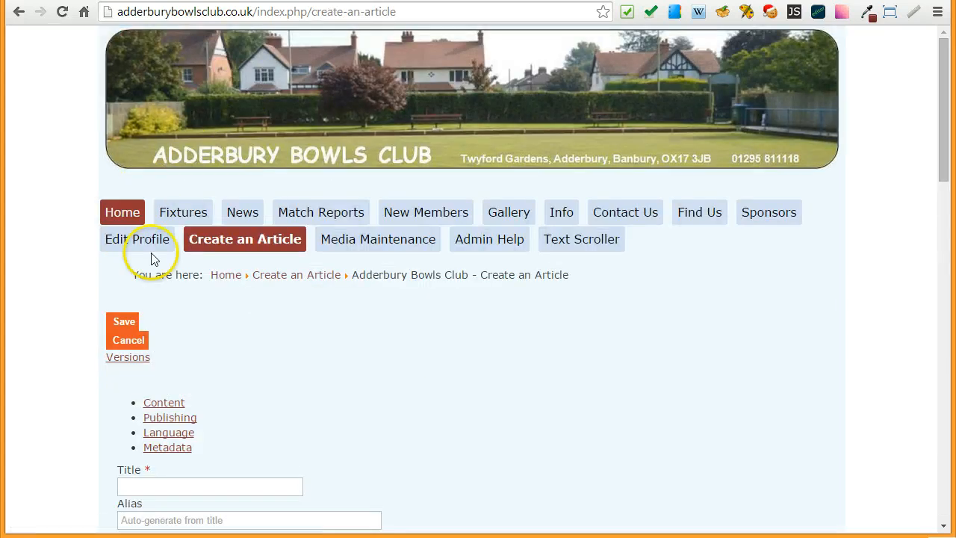
scroll(523, 370, down, 3)
click(200, 261)
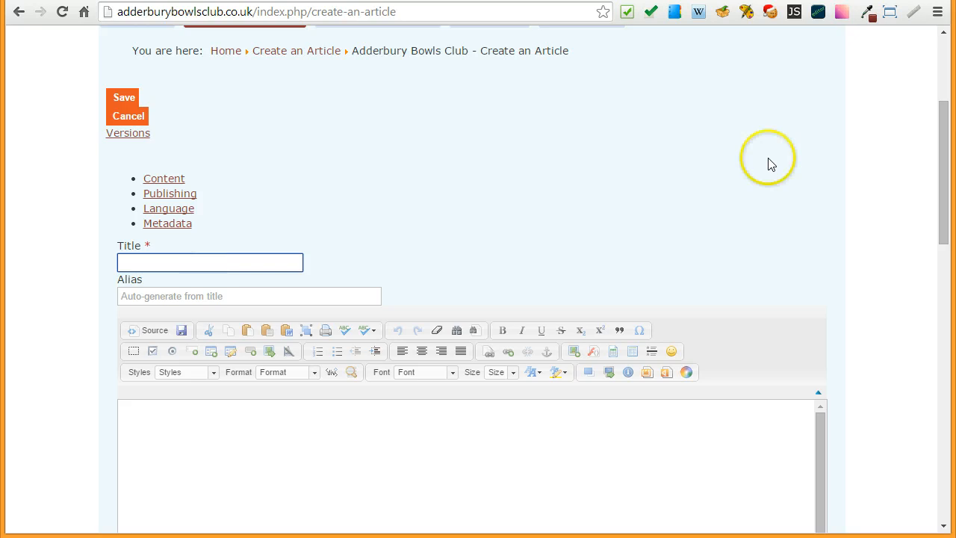
text(This is )
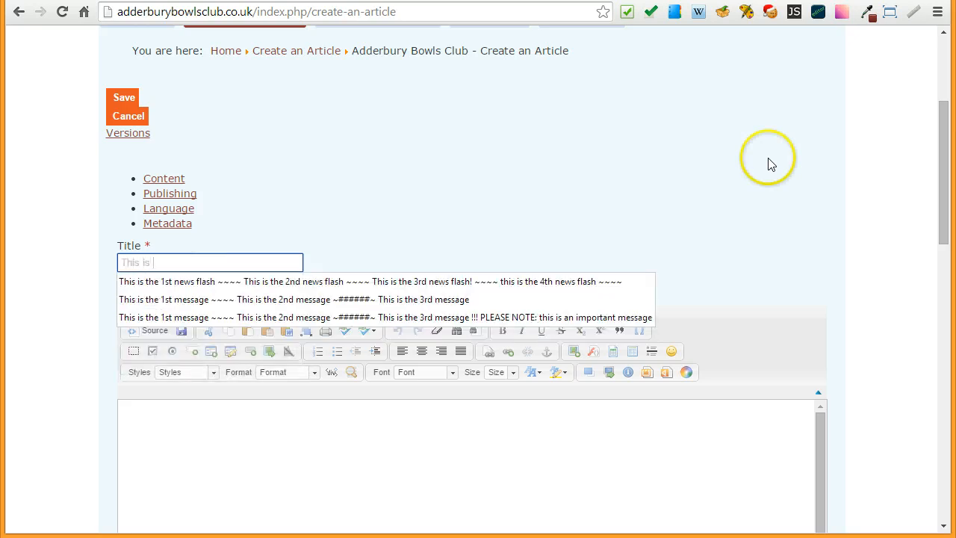
text(a NE)
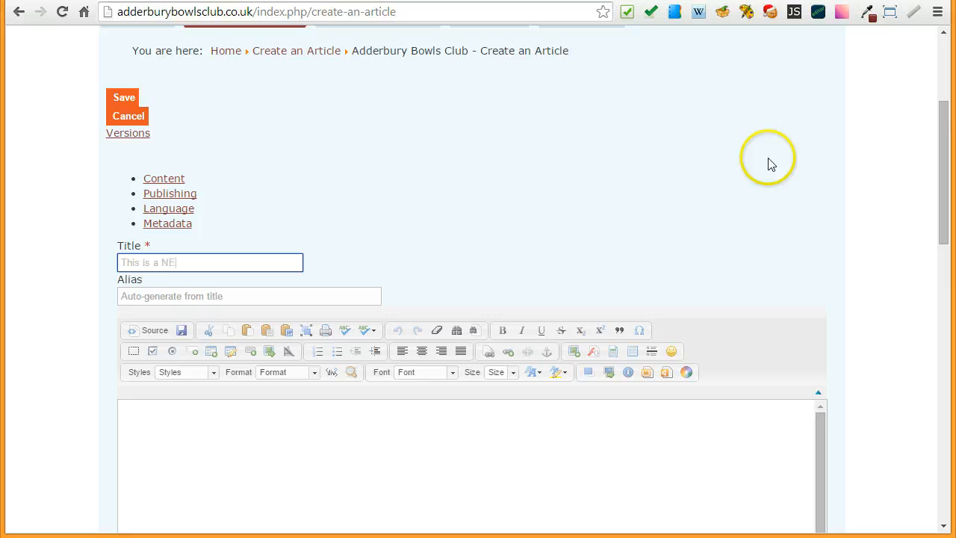
text(W Article)
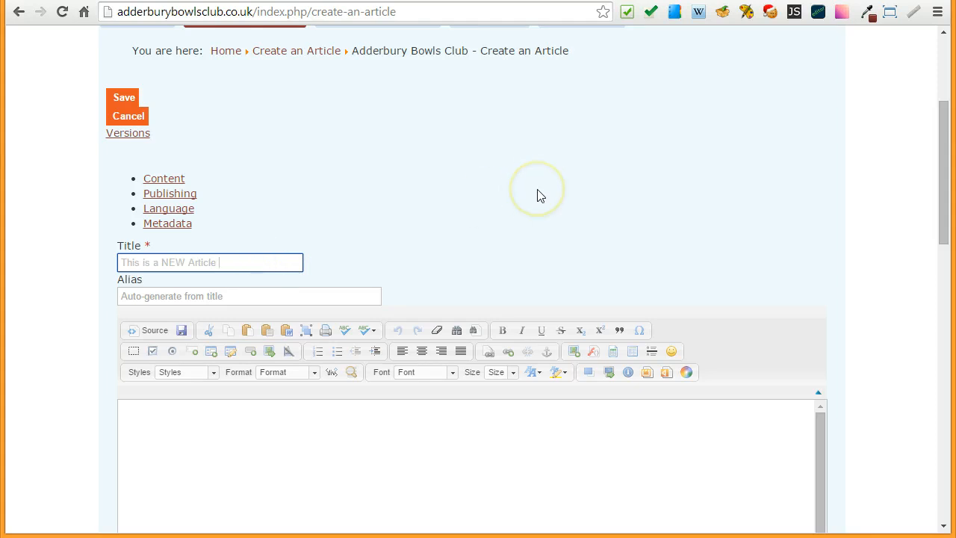
text(.......)
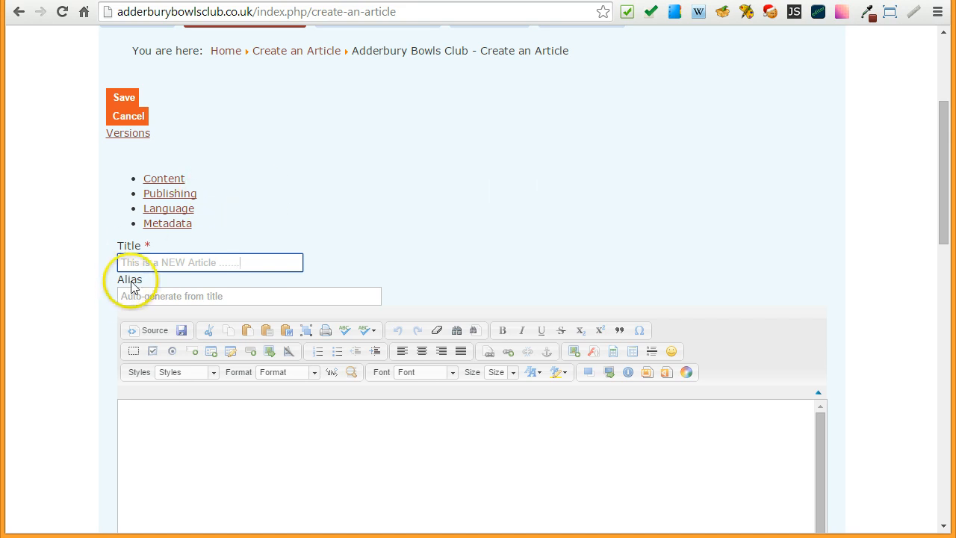
- Prefix the new article's title with "###" so it reads "### This is a NEW Article ......."
click(121, 261)
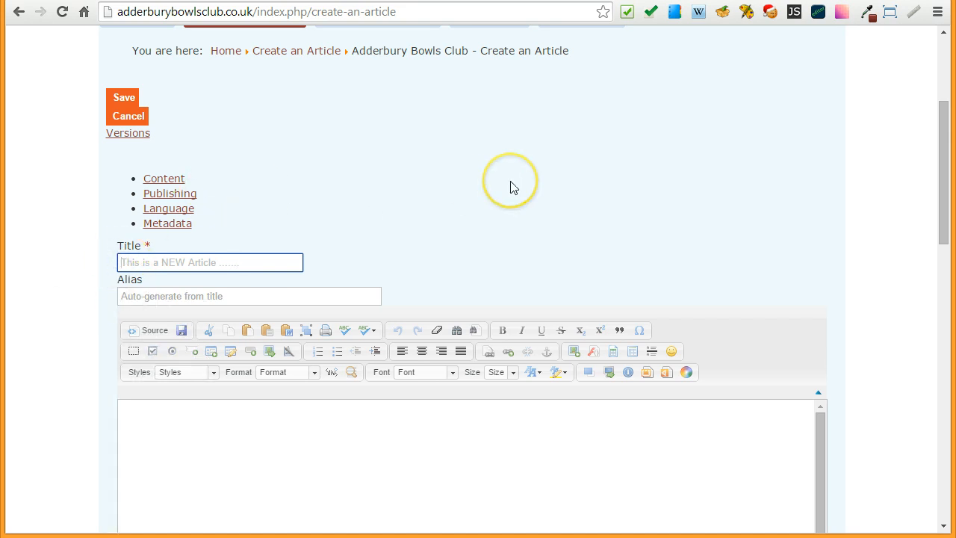
text(#)
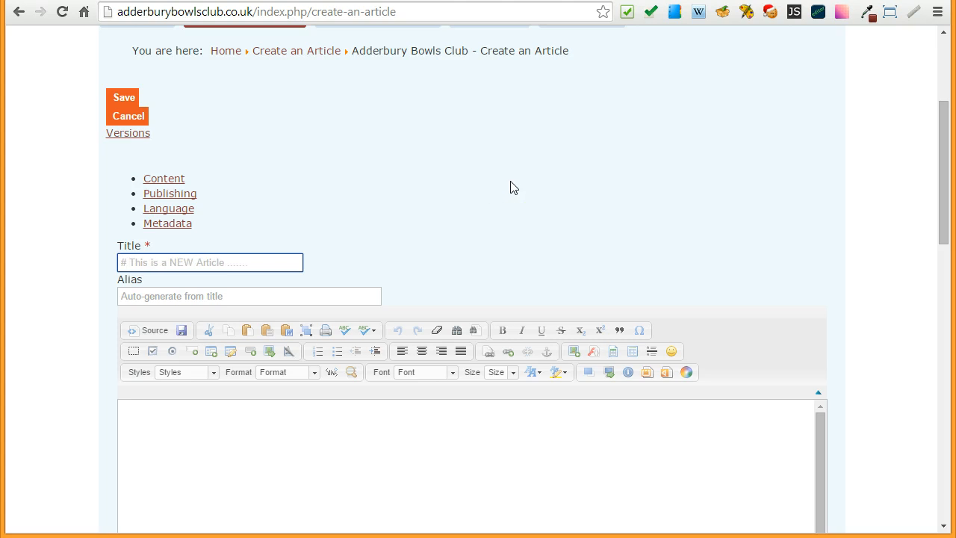
key(BackSpace)
text(##)
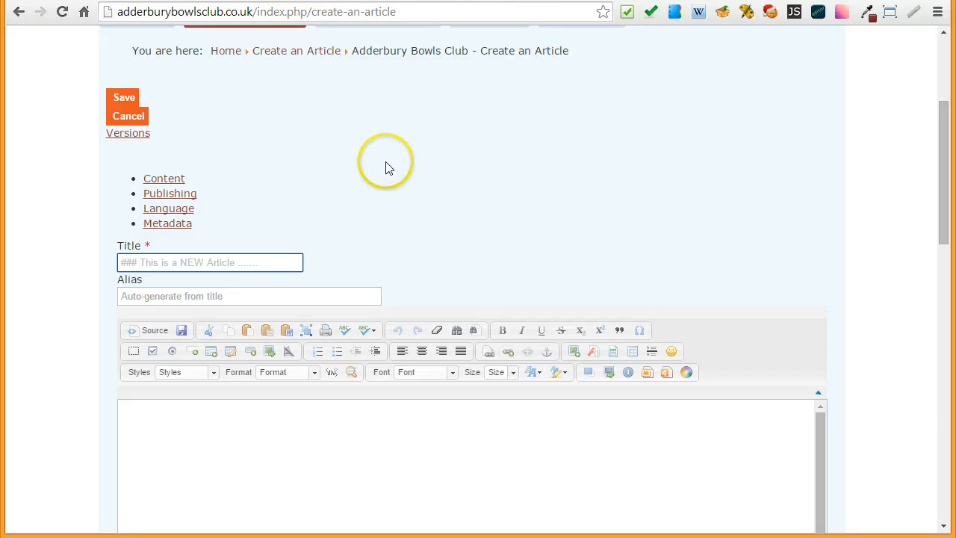
- Assign the new article to the Textscroller category and save it
scroll(67, 209, down, 3)
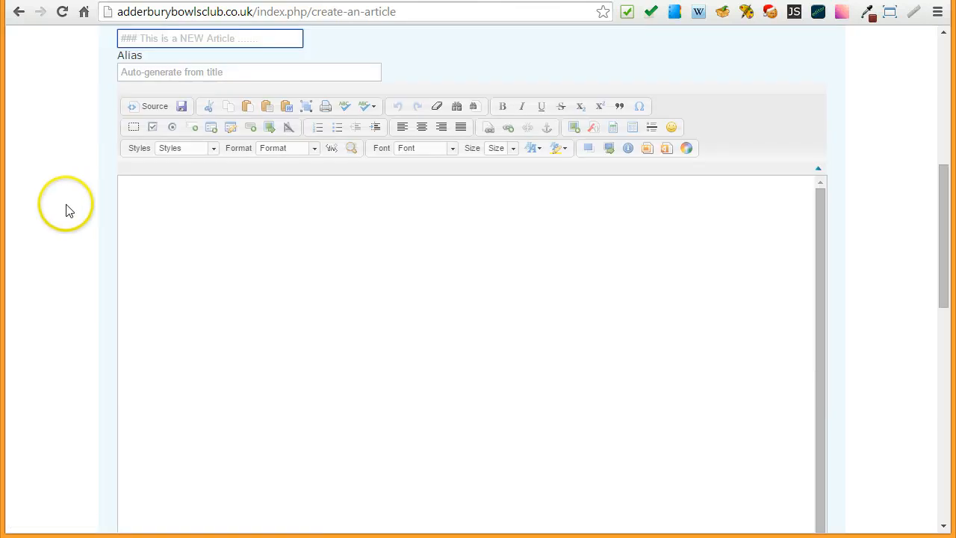
scroll(67, 210, down, 1)
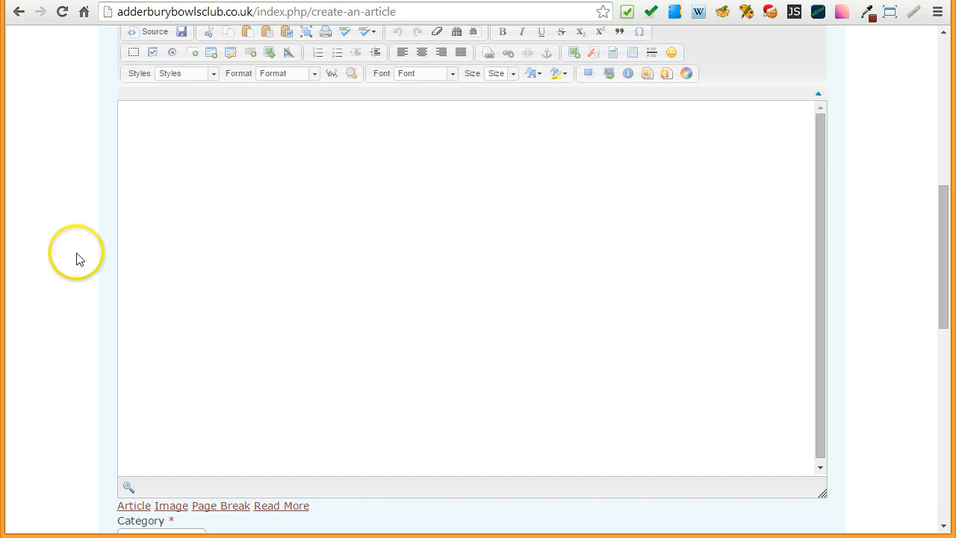
scroll(60, 245, down, 4)
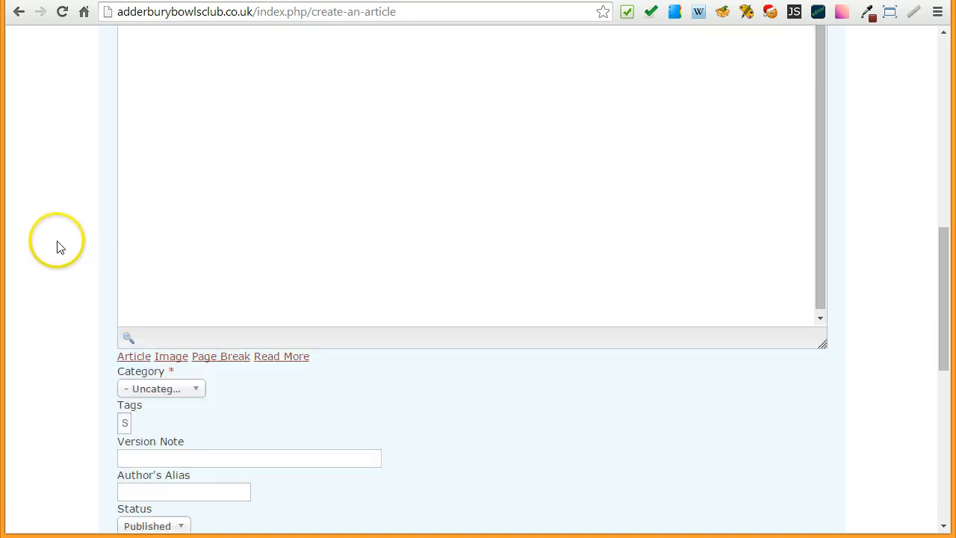
scroll(59, 245, up, 8)
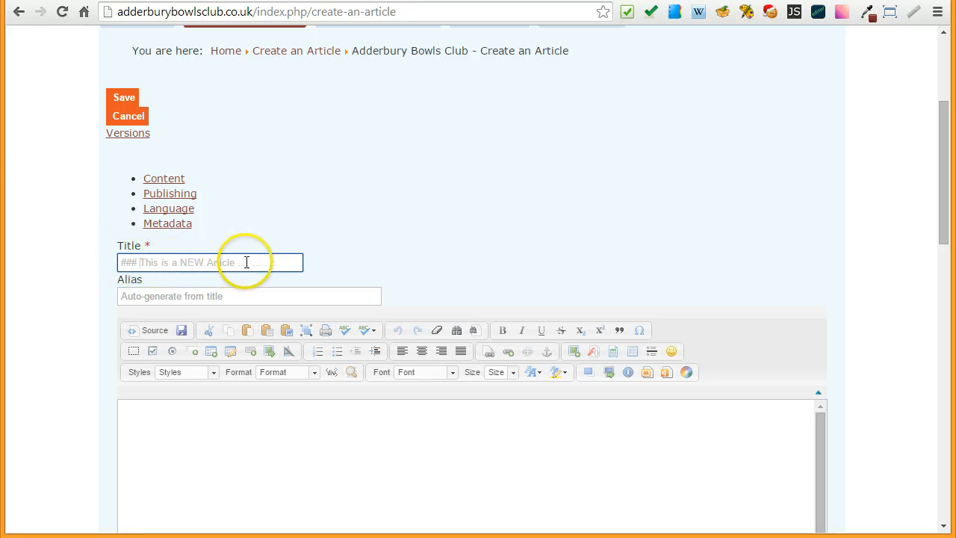
scroll(46, 261, down, 8)
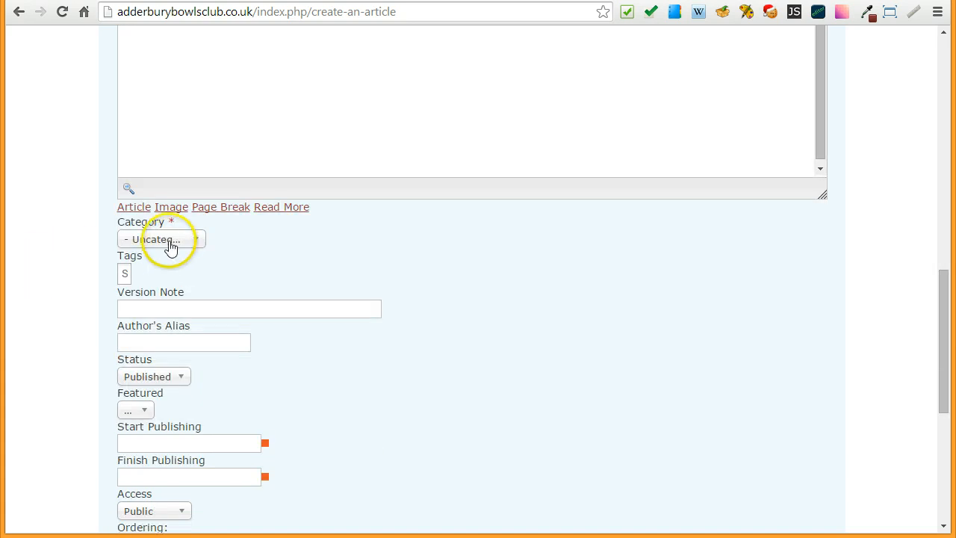
click(166, 240)
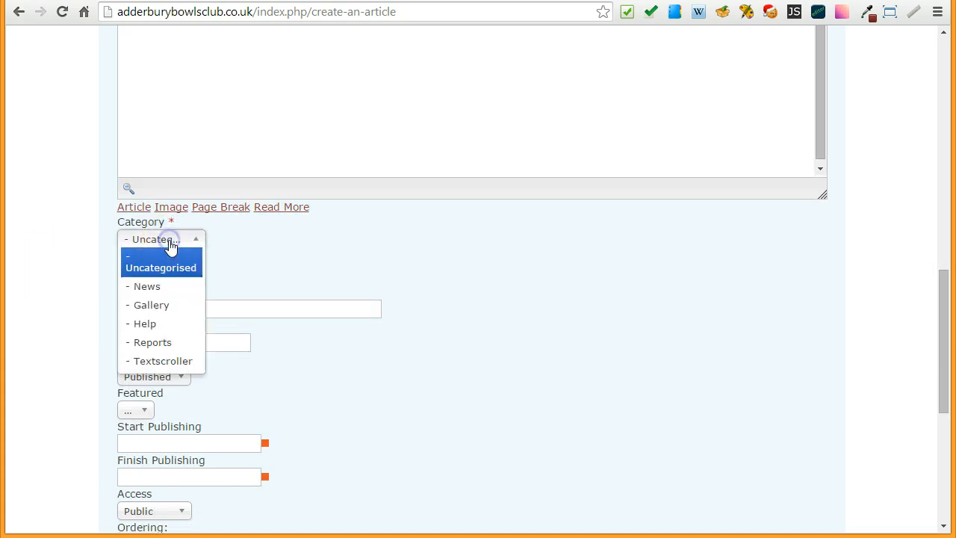
click(159, 362)
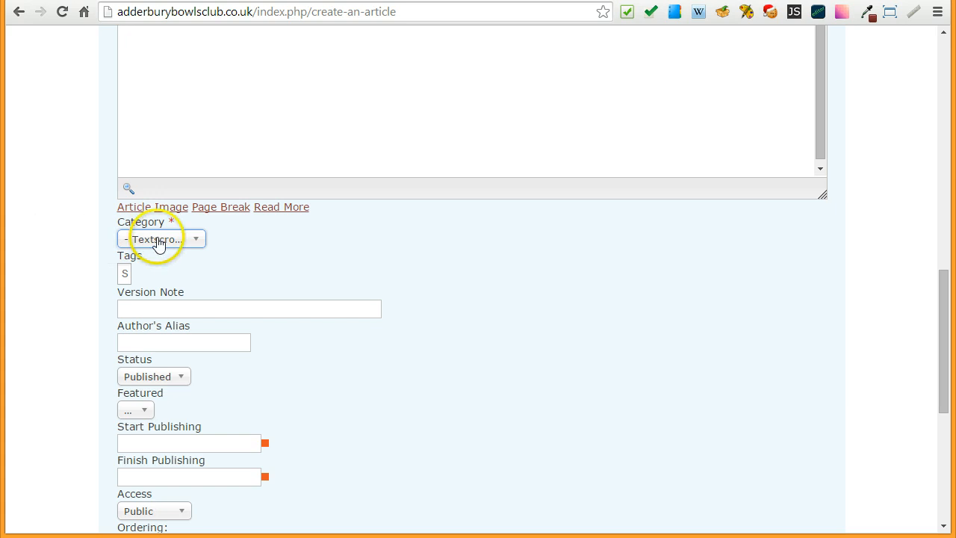
scroll(68, 222, up, 10)
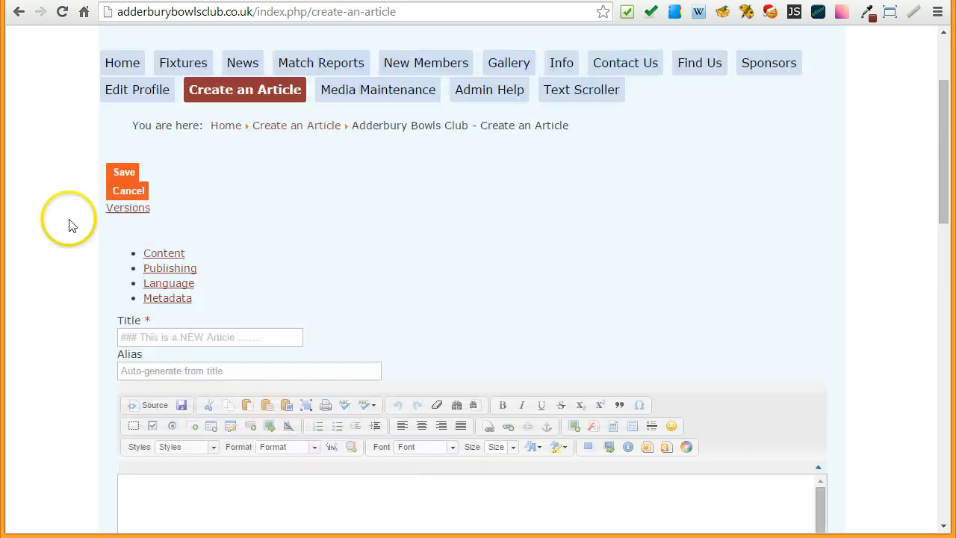
click(120, 173)
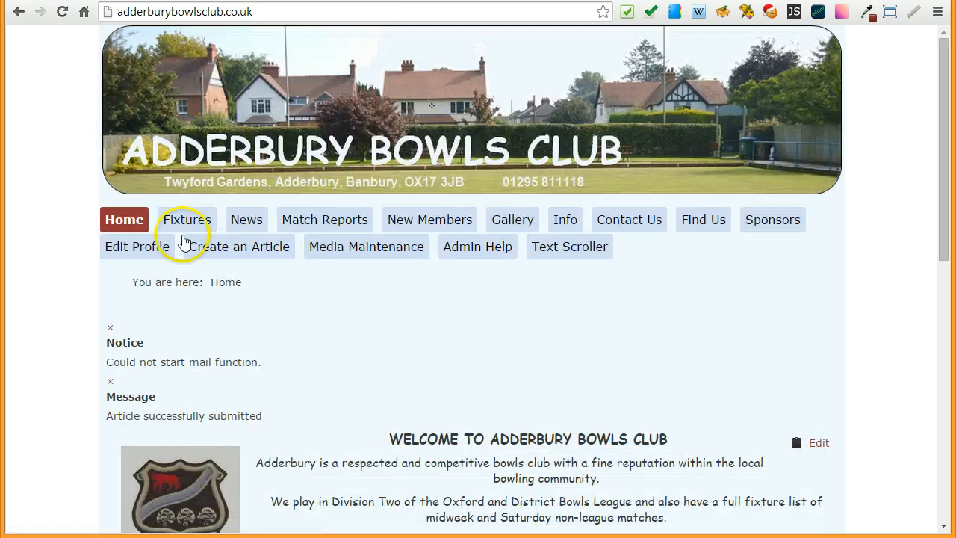
- Go to the Admin Help page and check the Stop Press ticker for the new article's title
click(475, 250)
scroll(54, 267, down, 2)
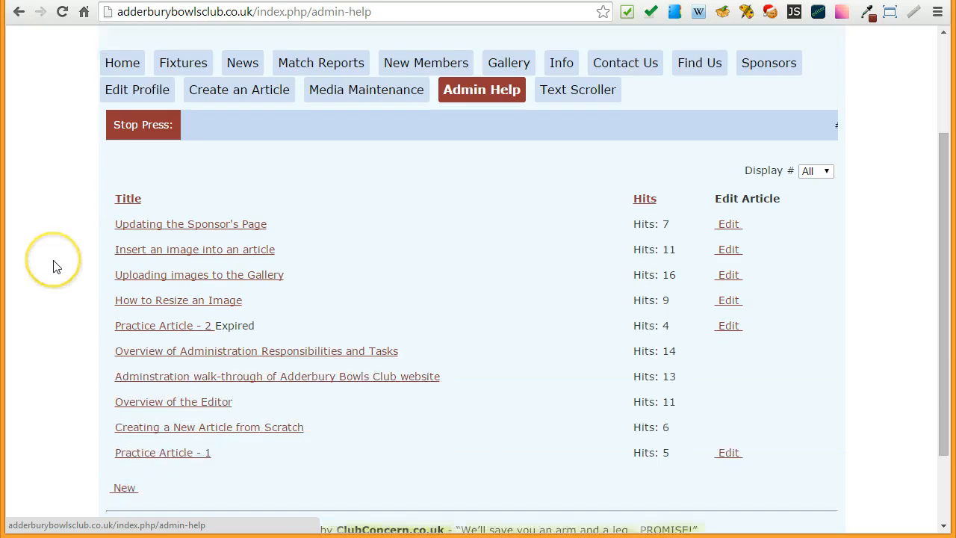
scroll(54, 266, up, 1)
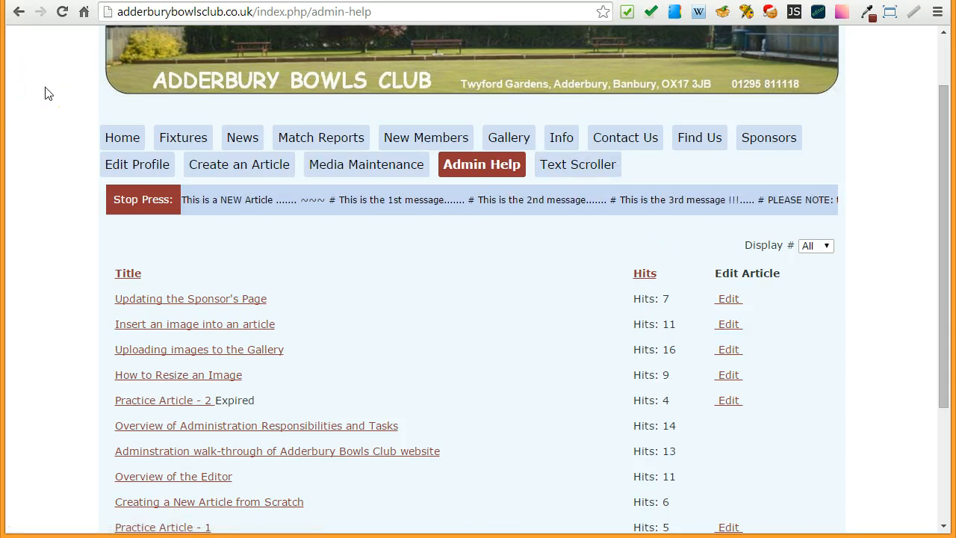
click(62, 124)
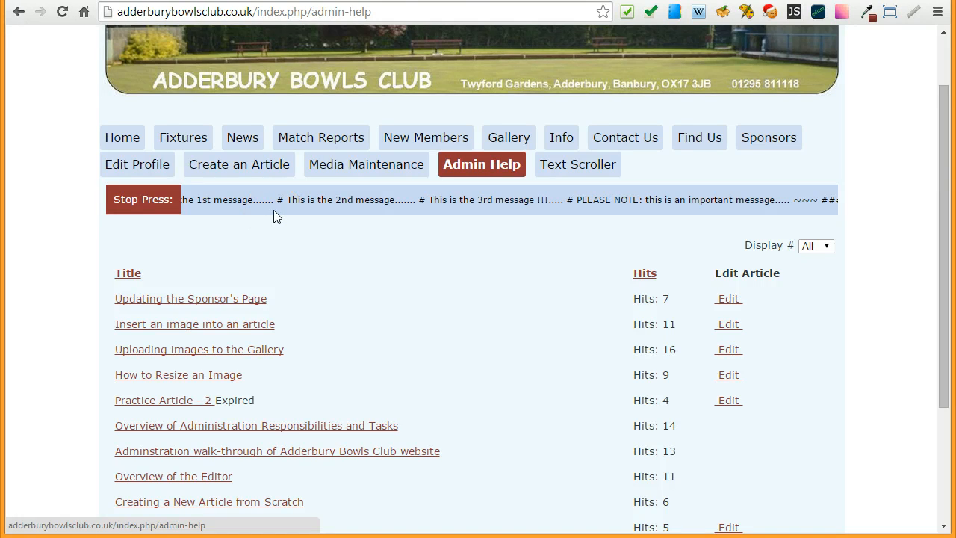
- Return to the site's Home page and look over its header and welcome content
click(125, 142)
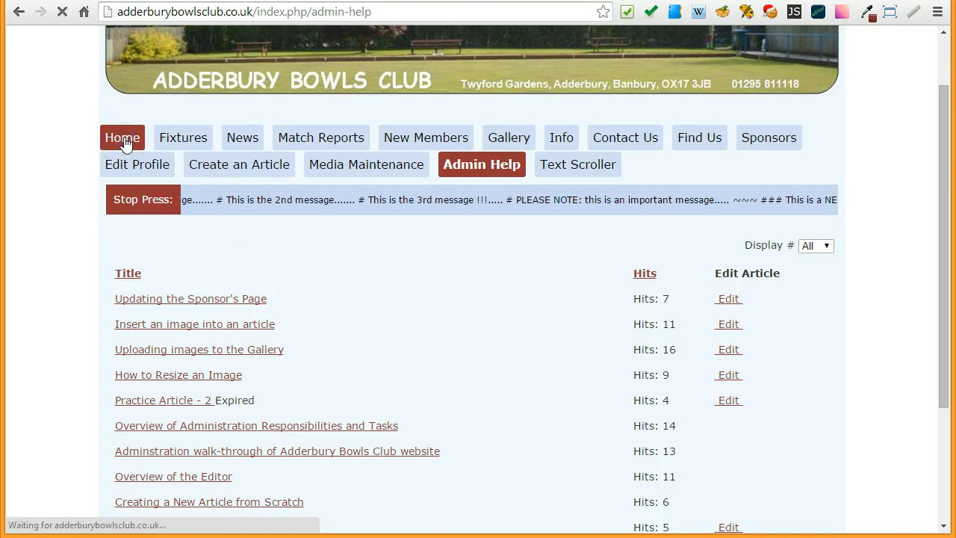
scroll(61, 176, down, 2)
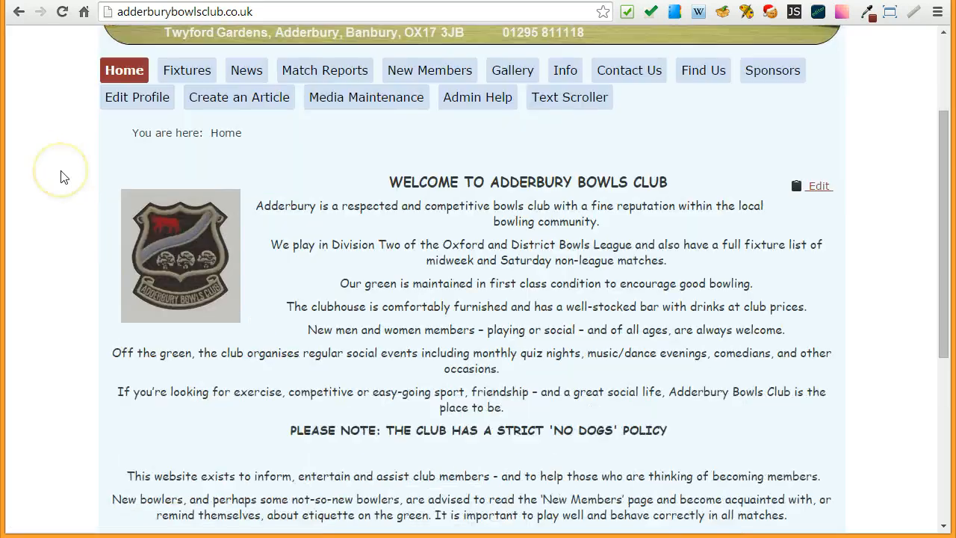
scroll(61, 176, up, 1)
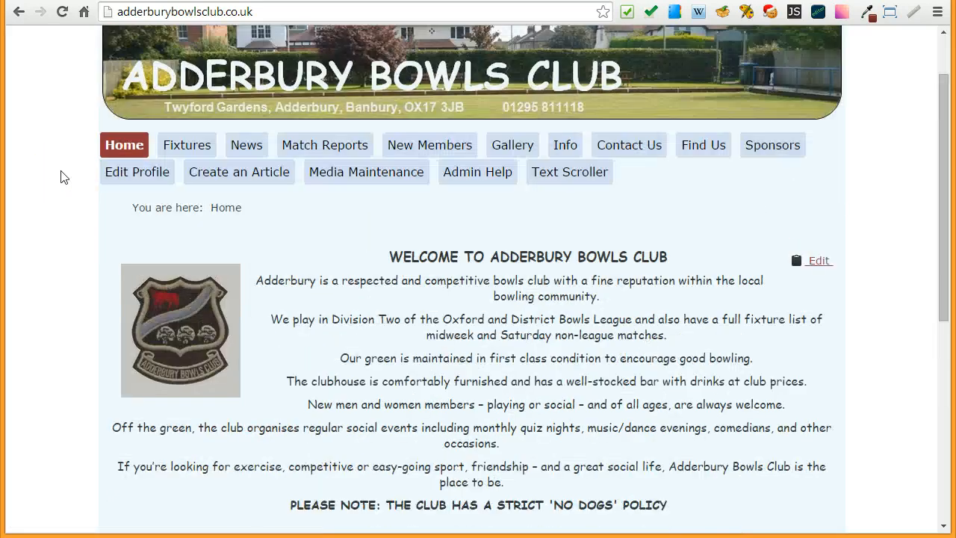